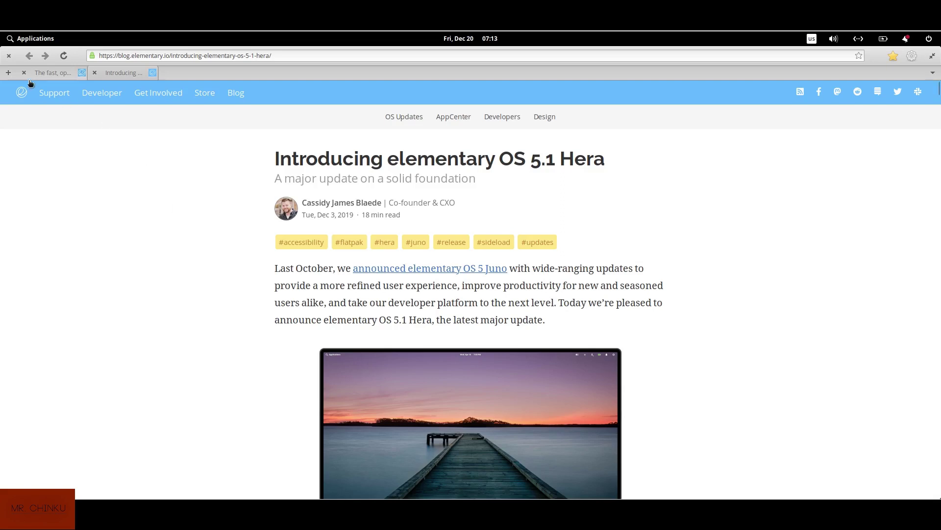
Un-maximize the Epiphany blog window, then minimize it to reveal the desktop
{"action": "double_click", "coordinate": [18, 59]}
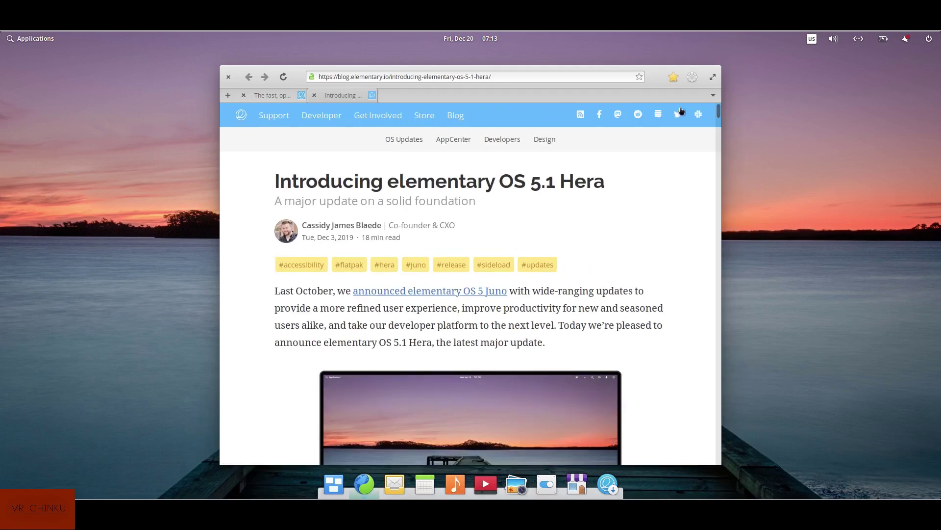
{"action": "right_click", "coordinate": [650, 78]}
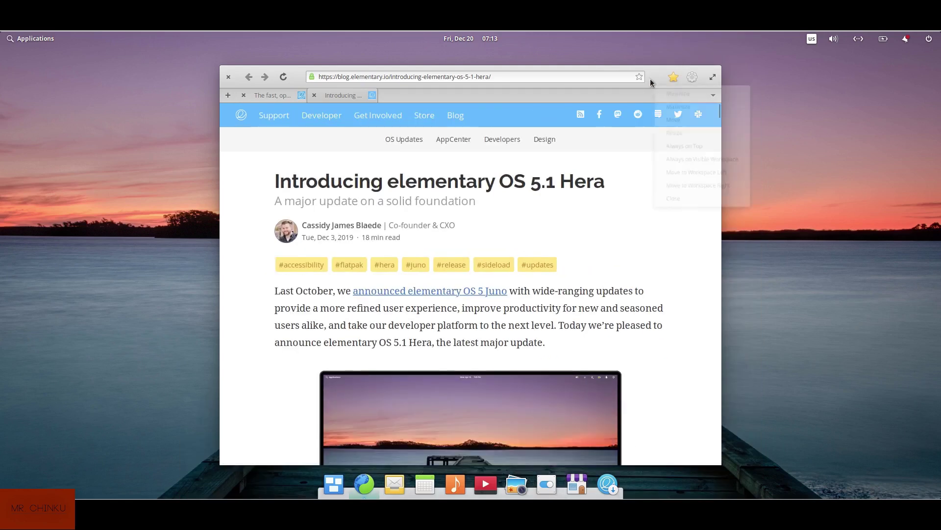
{"action": "left_click", "coordinate": [692, 90]}
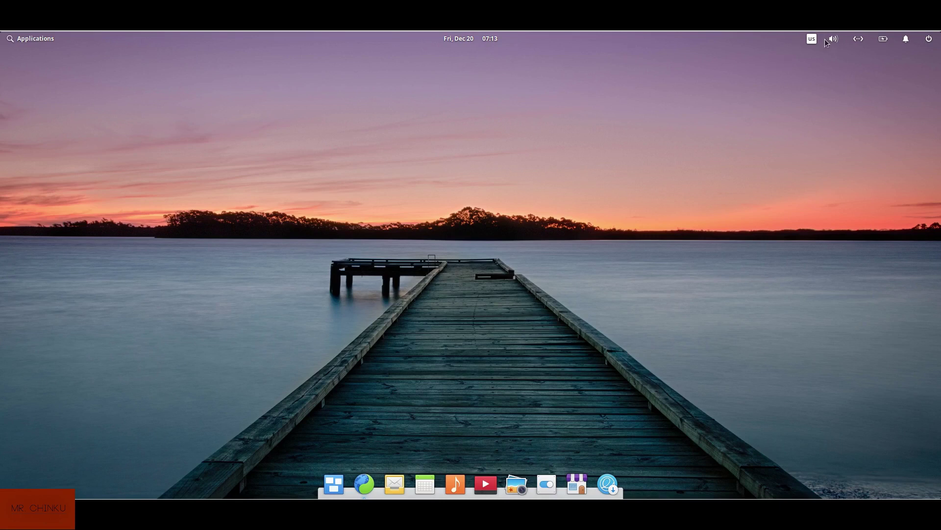
Glance at the power menu, then launch the elementary OS installer from the dock
{"action": "left_click", "coordinate": [928, 40]}
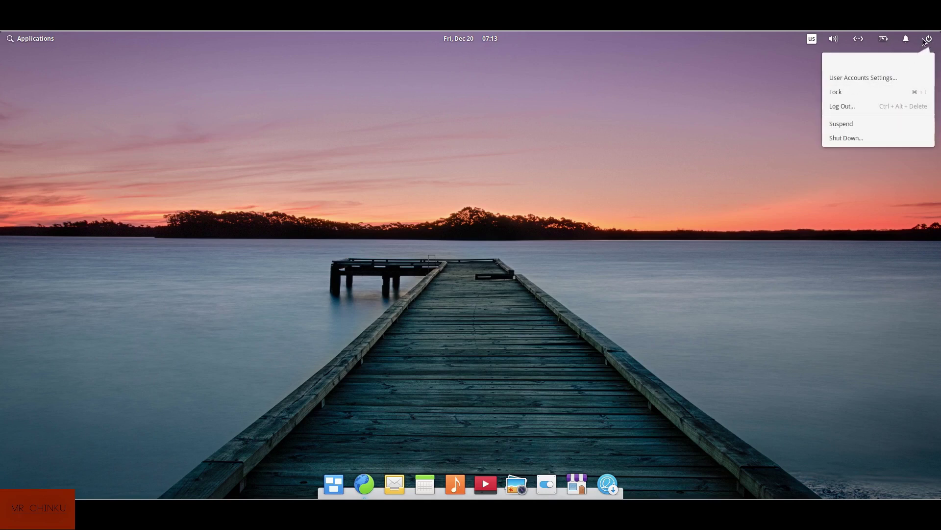
{"action": "left_click", "coordinate": [579, 340]}
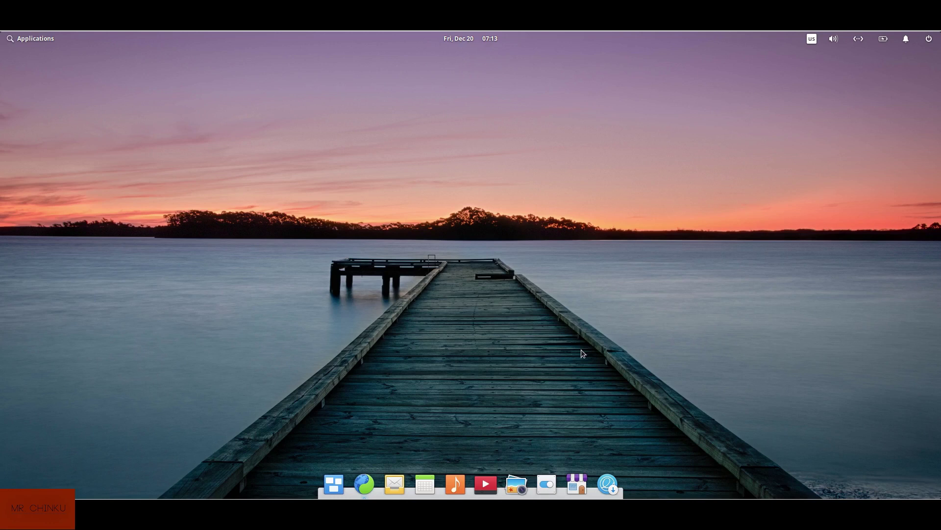
{"action": "left_click", "coordinate": [609, 484]}
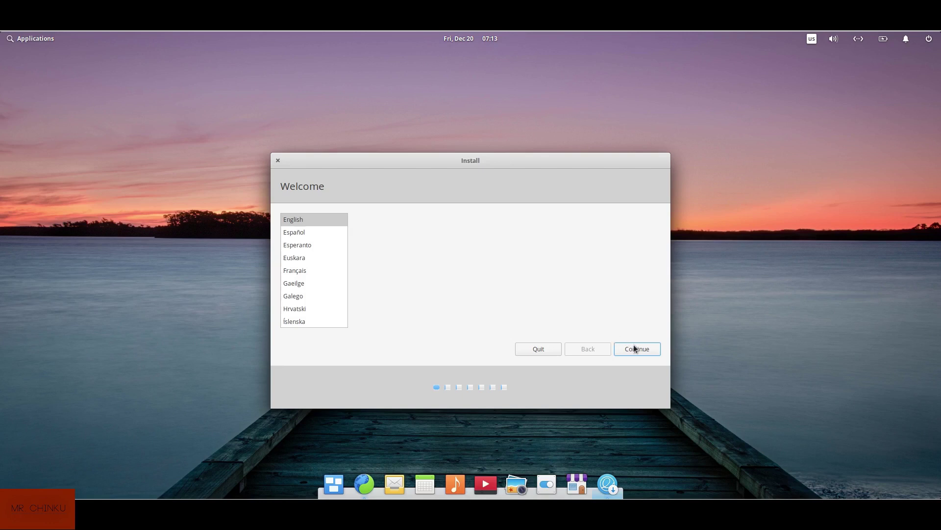
Accept English, the English (US) keyboard layout and both update options
{"action": "left_click", "coordinate": [651, 349]}
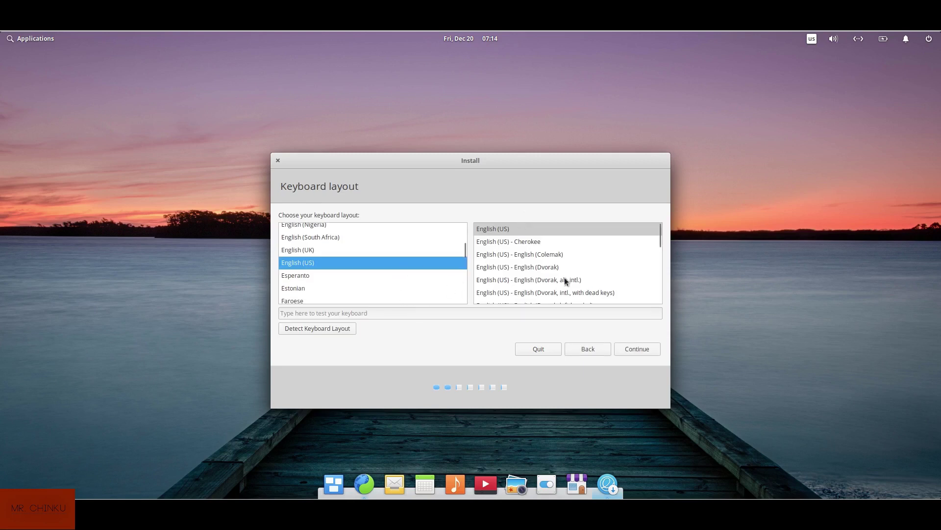
{"action": "left_click", "coordinate": [643, 350]}
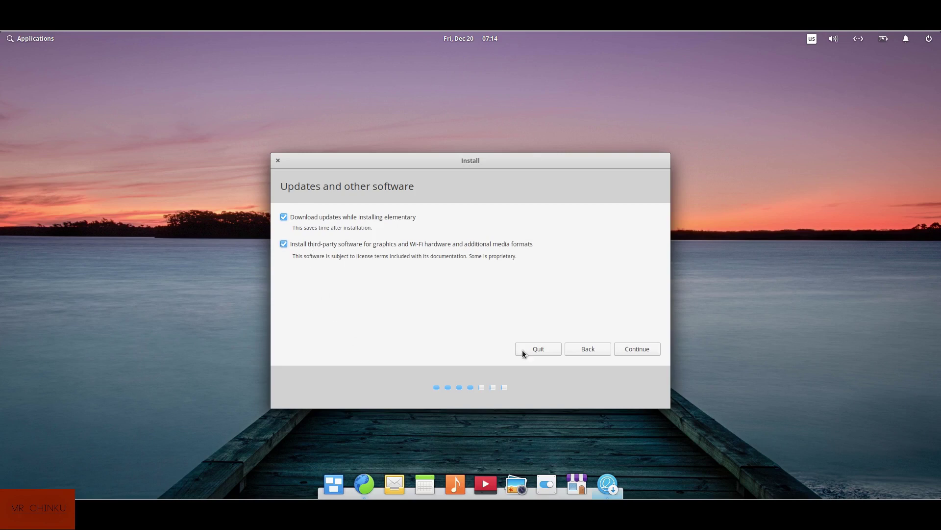
{"action": "left_click", "coordinate": [627, 347]}
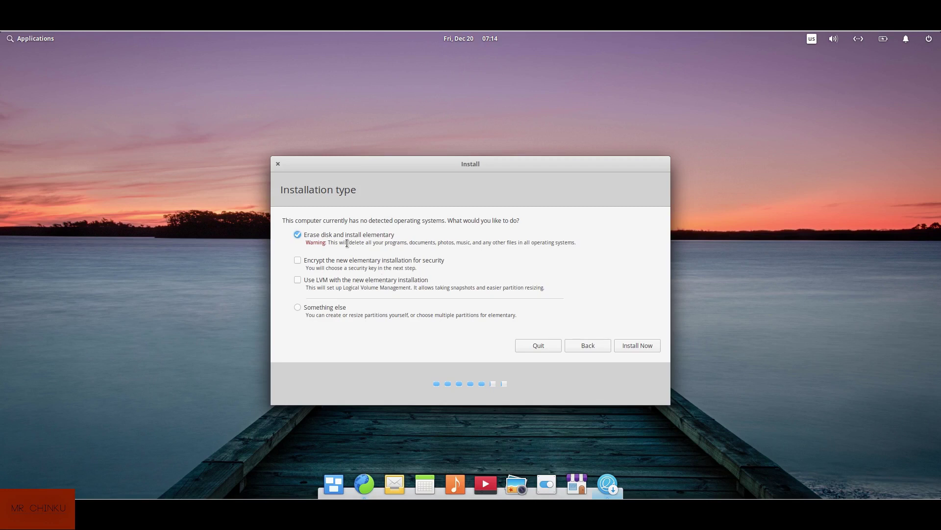
Install with Erase disk and confirm writing the partition changes to disk
{"action": "left_click", "coordinate": [645, 343]}
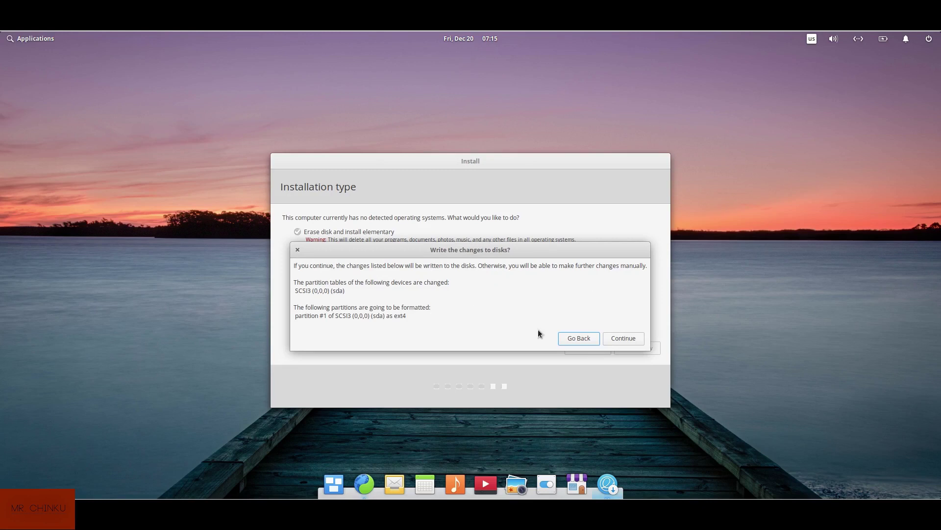
{"action": "left_click", "coordinate": [633, 334]}
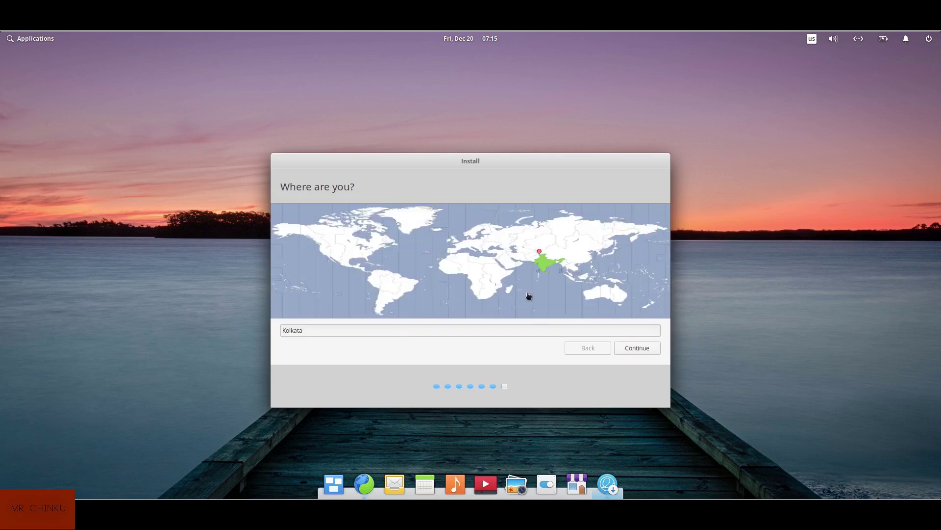
Accept Kolkata, enter the user's name and the password twice, and start installing
{"action": "left_click", "coordinate": [649, 349]}
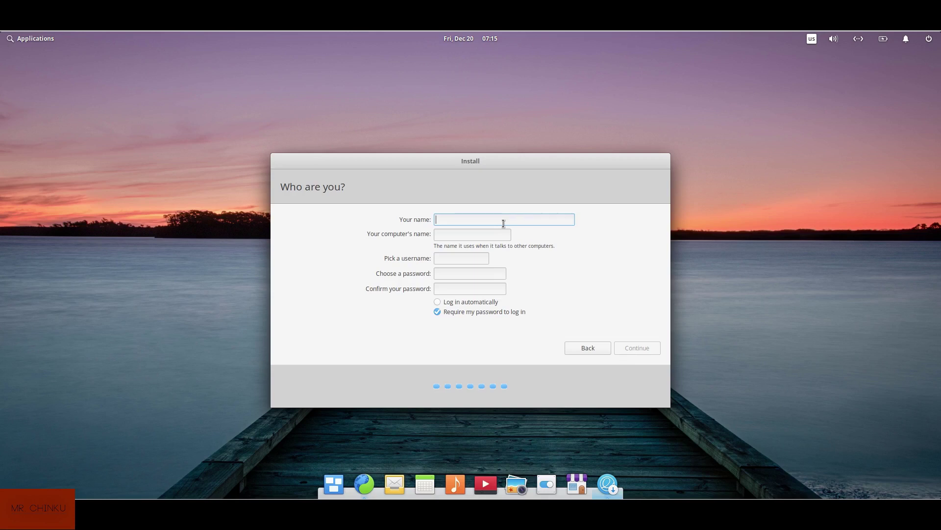
{"action": "type", "text": "abcd"}
{"action": "left_click", "coordinate": [478, 273]}
{"action": "type", "text": "abcd"}
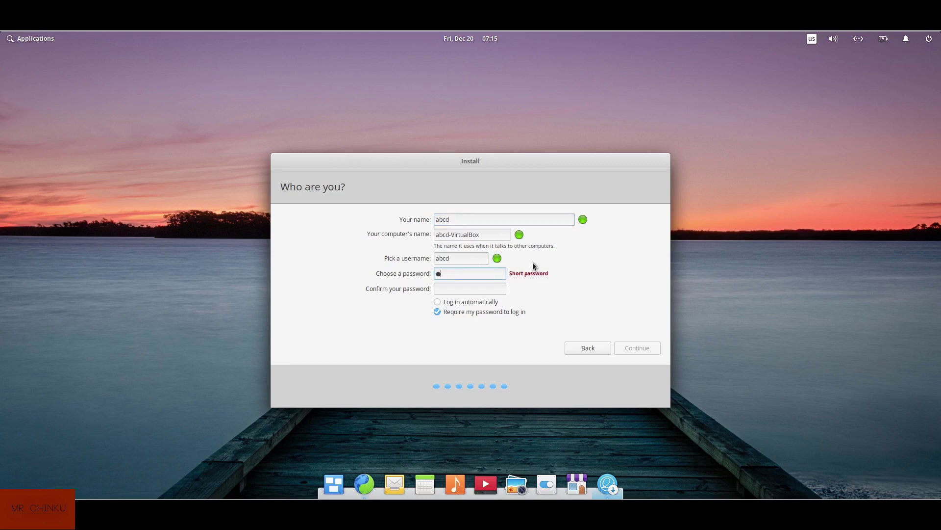
{"action": "left_click", "coordinate": [489, 289]}
{"action": "type", "text": "abcd"}
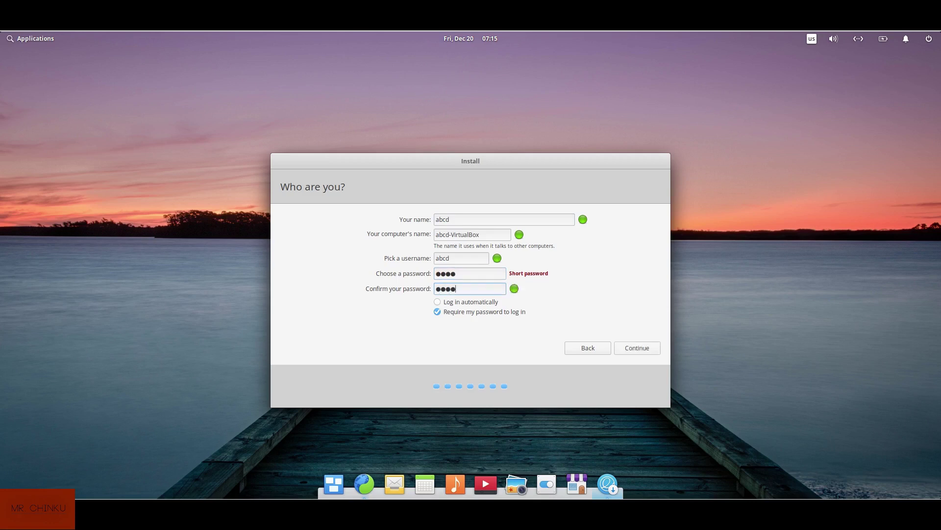
{"action": "left_click", "coordinate": [635, 348]}
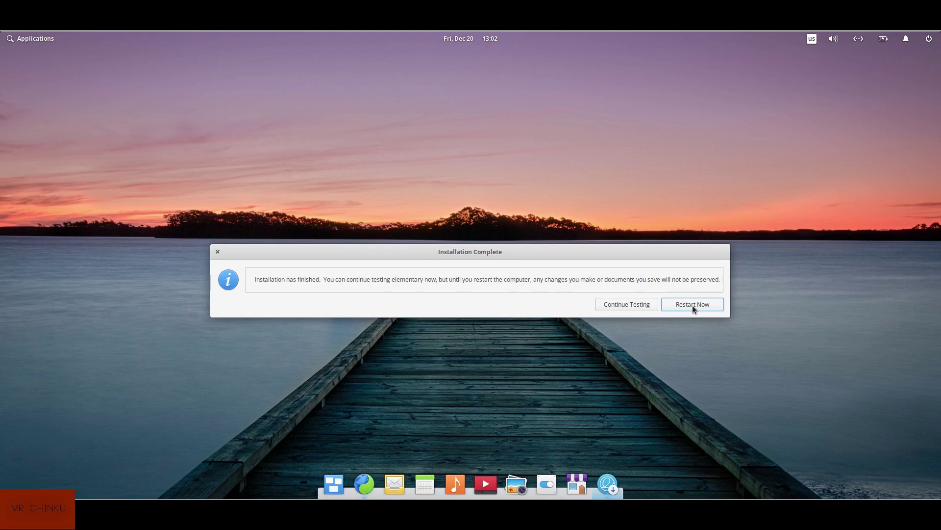
Restart from the Installation Complete dialog into the new system
{"action": "left_click", "coordinate": [693, 305]}
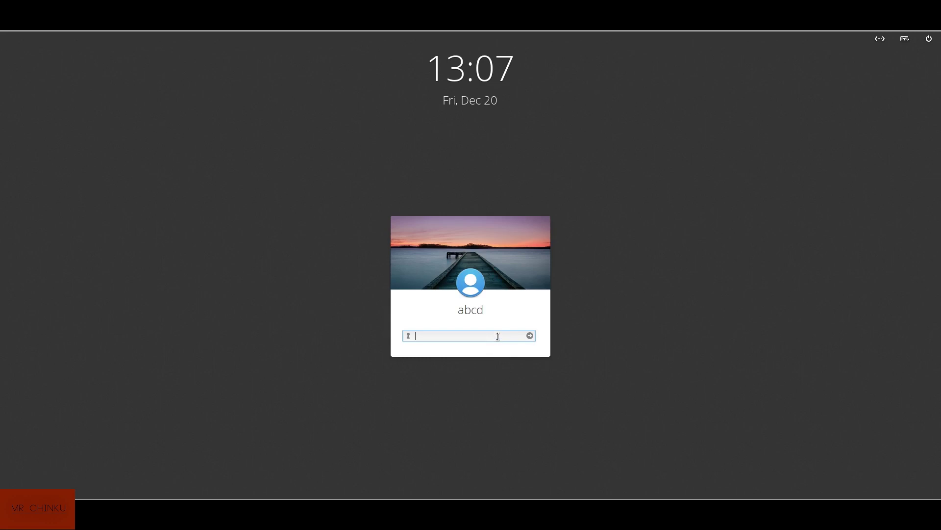
Enter the account password at the login screen to sign in
{"action": "type", "text": "abc"}
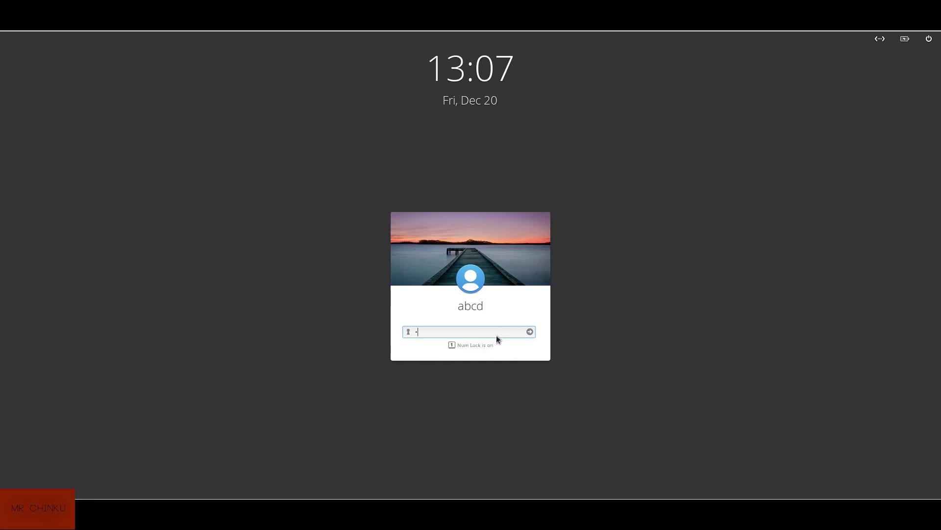
{"action": "key", "text": "Return"}
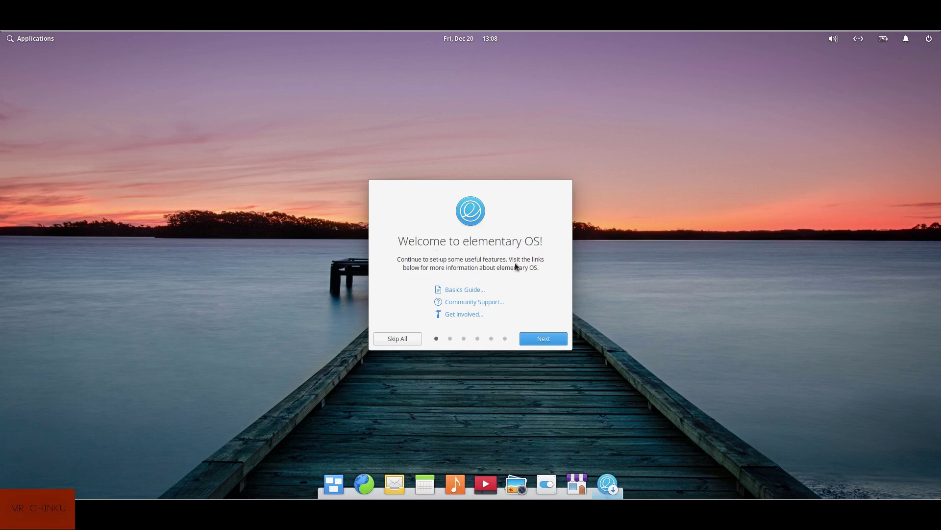
Disable Location Services, enable Night Light and temporary-file cleanup, then finish onboarding
{"action": "left_click", "coordinate": [534, 337]}
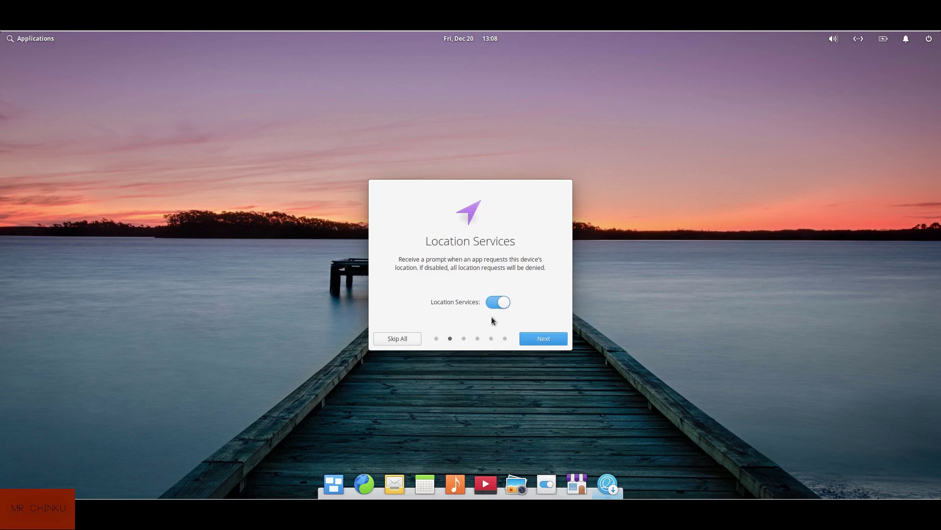
{"action": "left_click", "coordinate": [491, 303]}
{"action": "left_click", "coordinate": [557, 340]}
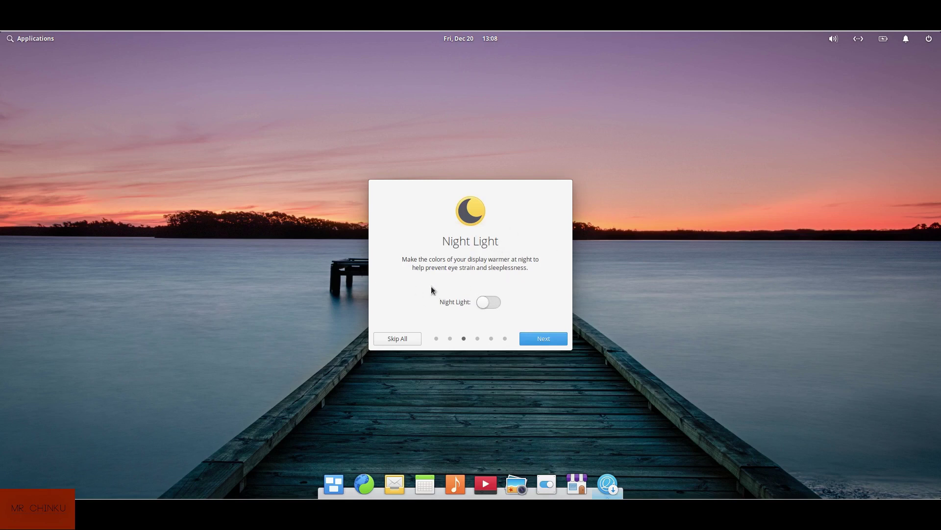
{"action": "left_click", "coordinate": [493, 305]}
{"action": "left_click", "coordinate": [538, 338]}
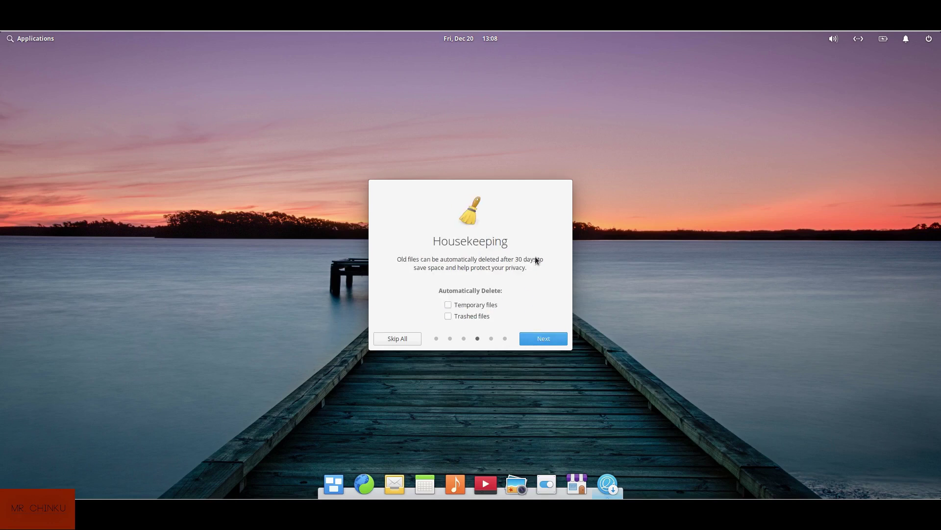
{"action": "left_click", "coordinate": [448, 304]}
{"action": "left_click", "coordinate": [544, 339]}
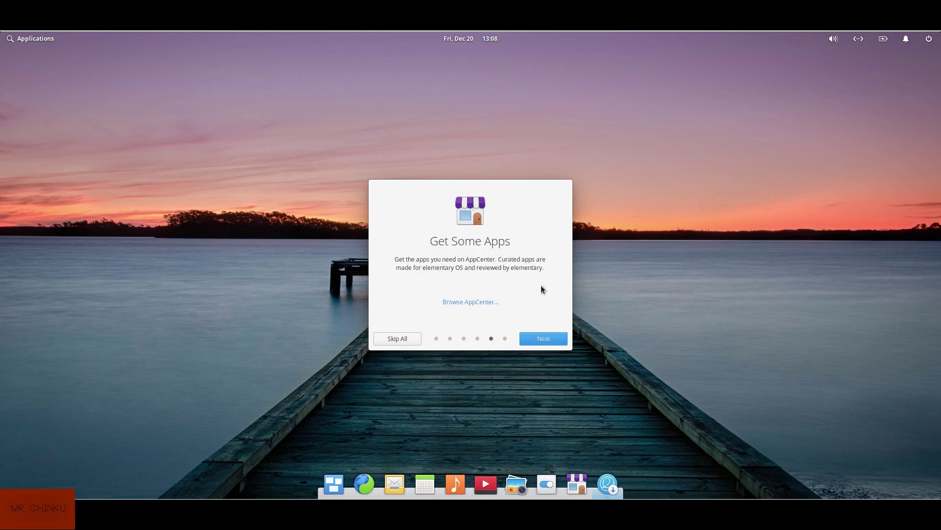
{"action": "left_click", "coordinate": [536, 338]}
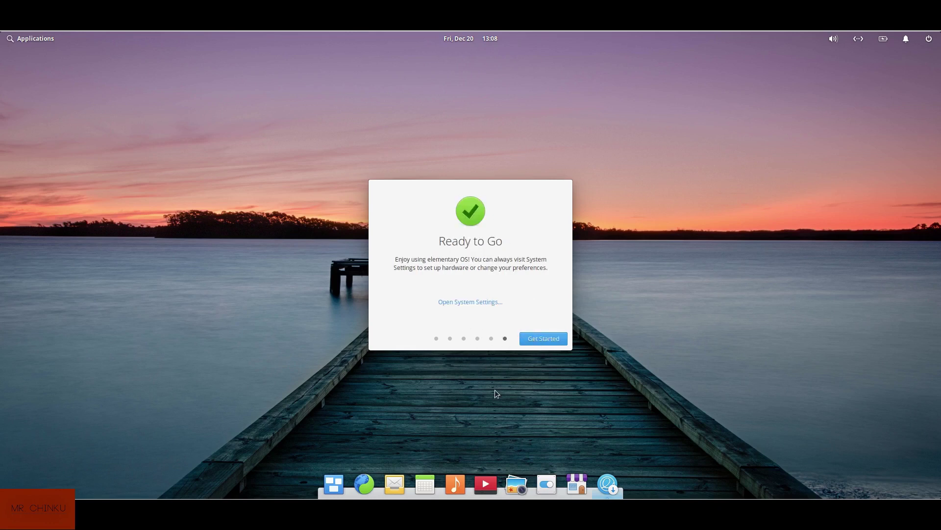
{"action": "left_click", "coordinate": [537, 338]}
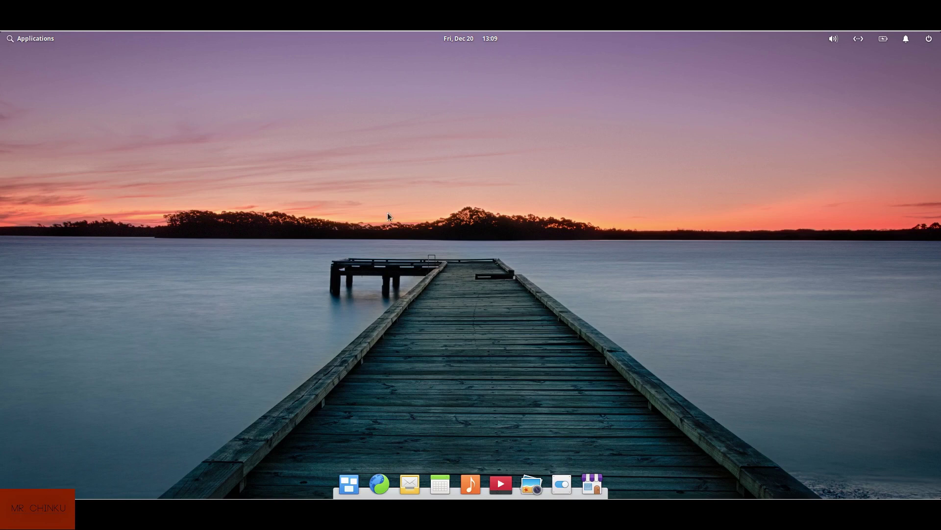
Turn on Show Percentage in the battery indicator so 82% appears in the panel
{"action": "left_click", "coordinate": [930, 40]}
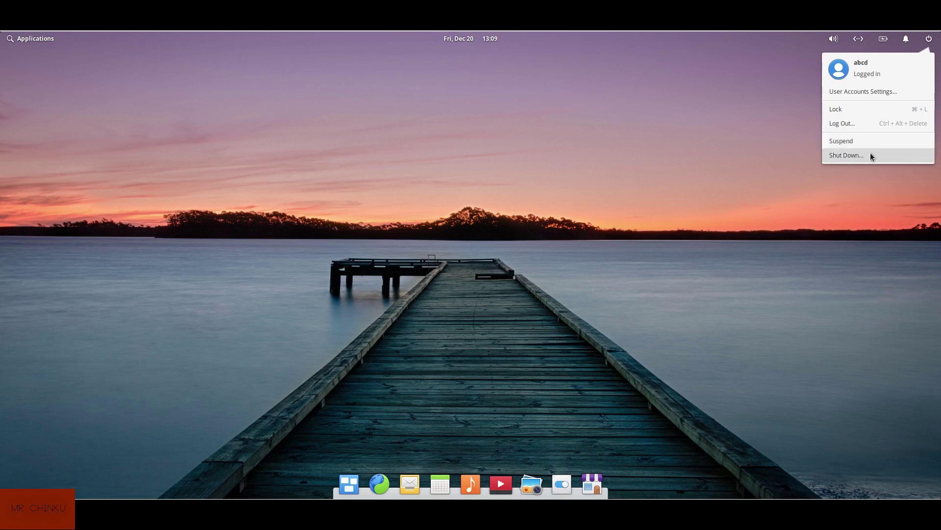
{"action": "left_click", "coordinate": [905, 40]}
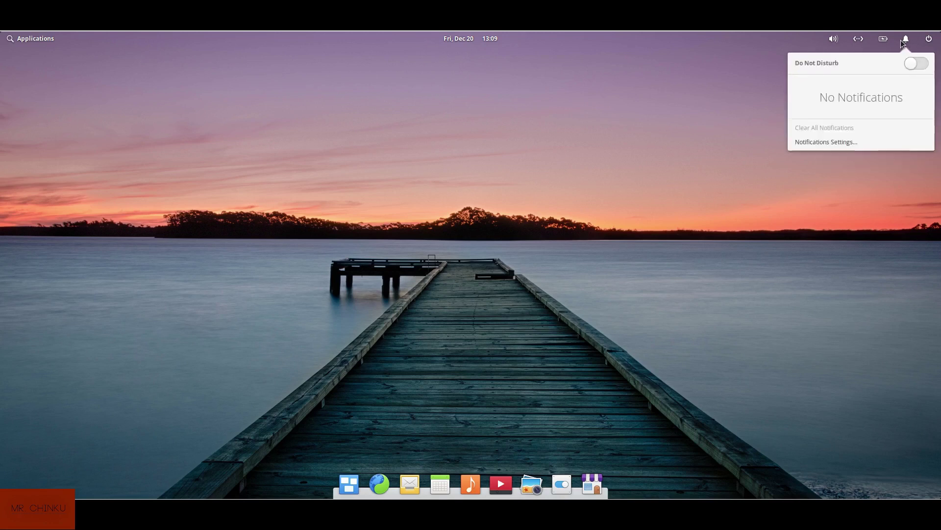
{"action": "left_click", "coordinate": [882, 39]}
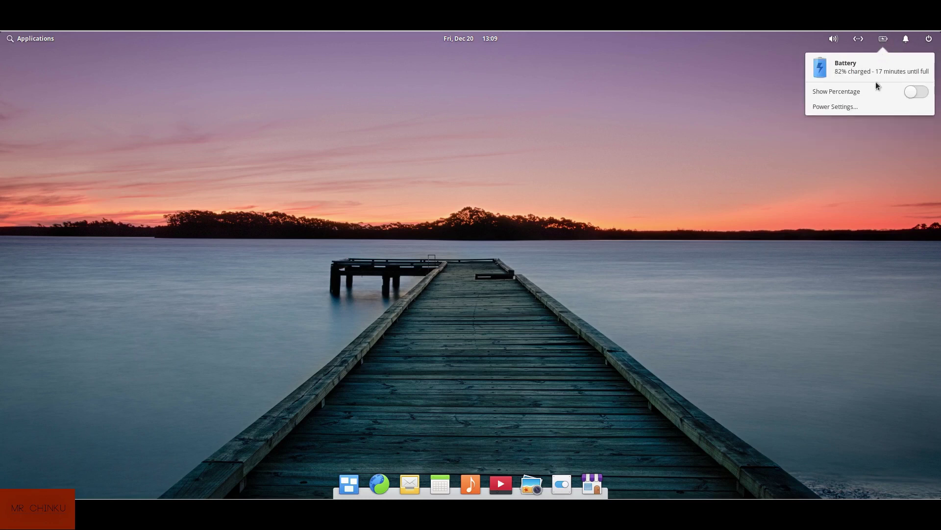
{"action": "left_click", "coordinate": [924, 93]}
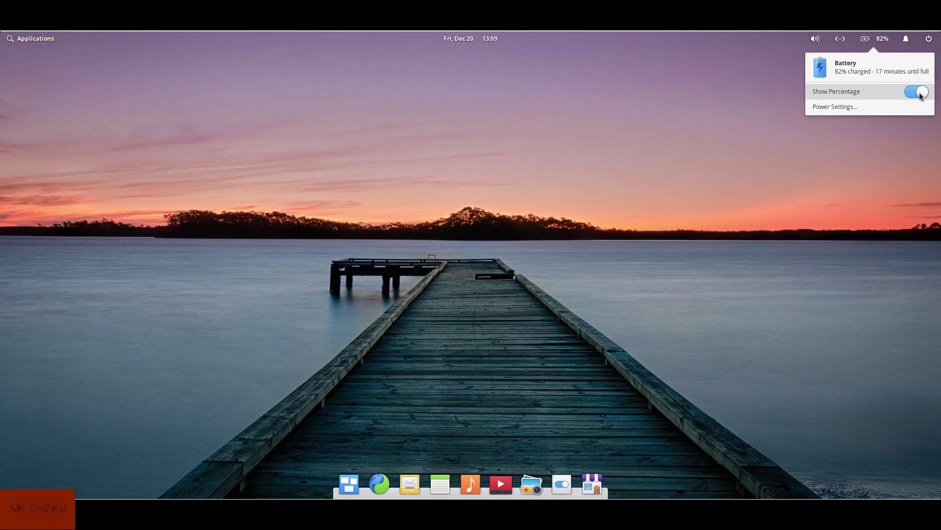
Check the wired network and sound indicators, trying music playback, then close them
{"action": "left_click", "coordinate": [841, 42]}
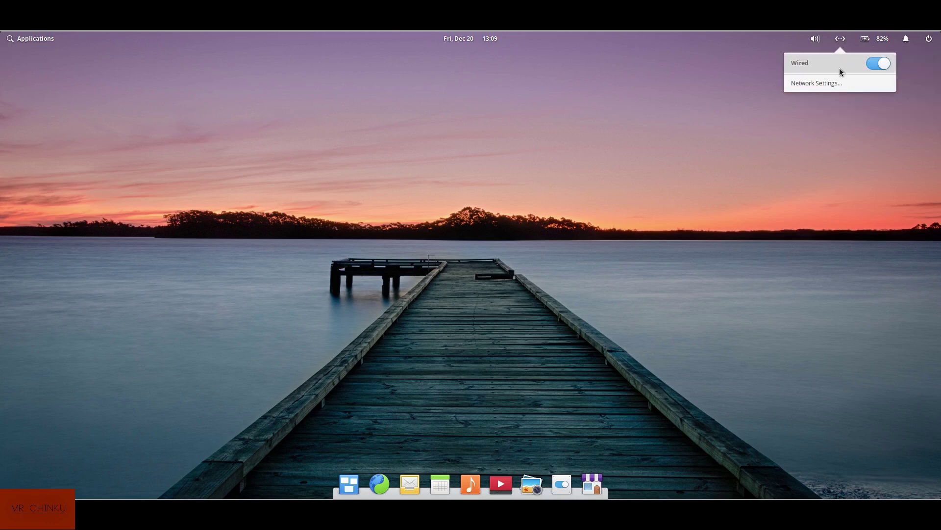
{"action": "left_click", "coordinate": [815, 40]}
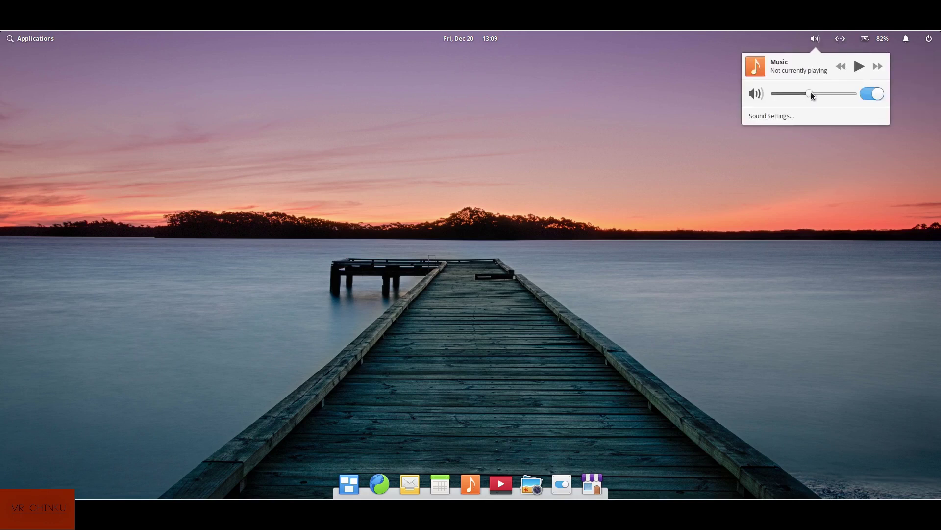
{"action": "left_click", "coordinate": [852, 68]}
{"action": "left_click", "coordinate": [584, 155]}
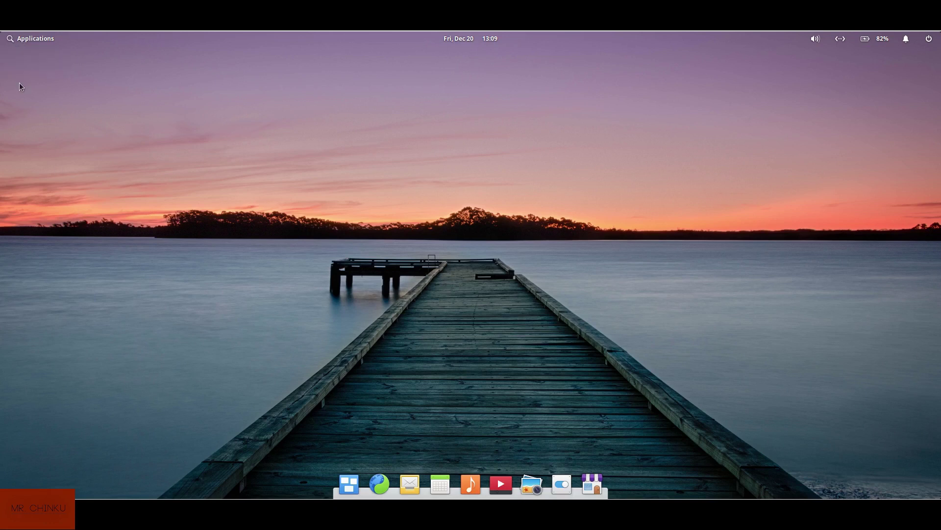
Launch Terminal from the Applications menu
{"action": "left_click", "coordinate": [13, 40]}
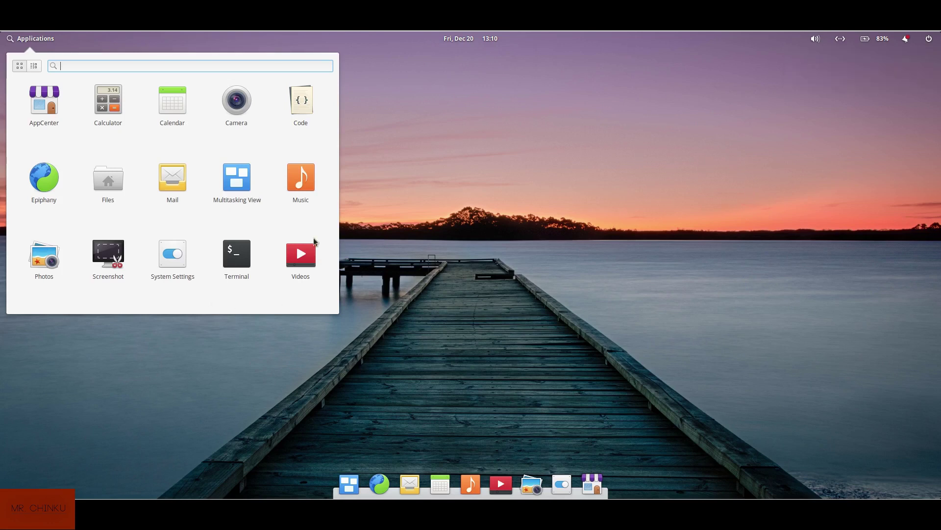
{"action": "key", "text": "Return"}
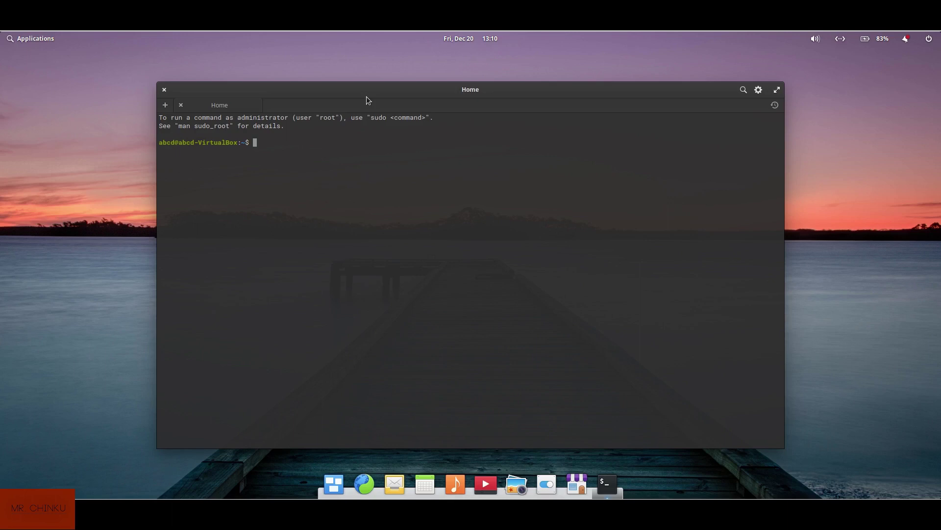
Run 'sudo apt upgrade', then cancel at the sudo password prompt back to the shell
{"action": "type", "text": "sudo apt upgrade"}
{"action": "key", "text": "Return"}
{"action": "key", "text": "ctrl+c"}
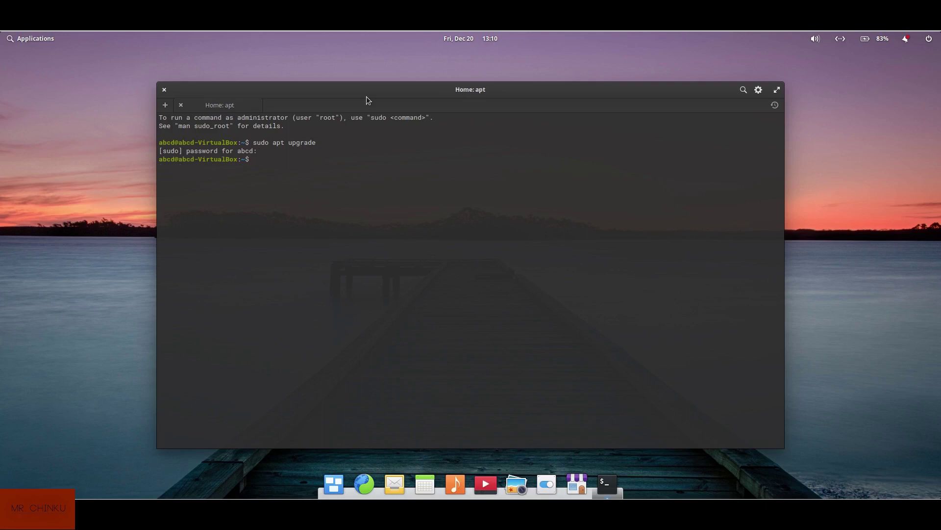
Refresh the package lists with 'sudo apt update'
{"action": "type", "text": "sudo apt t"}
{"action": "type", "text": "update"}
{"action": "key", "text": "Return"}
{"action": "key", "text": "Return"}
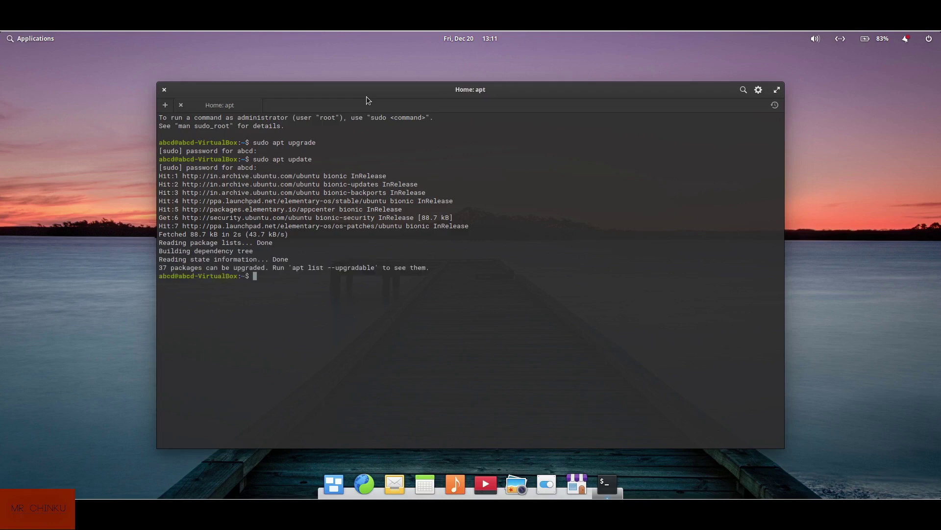
Upgrade the 37 upgradable packages with 'sudo apt upgrade', answering y to continue
{"action": "type", "text": "sudo apt upgrade"}
{"action": "key", "text": "Return"}
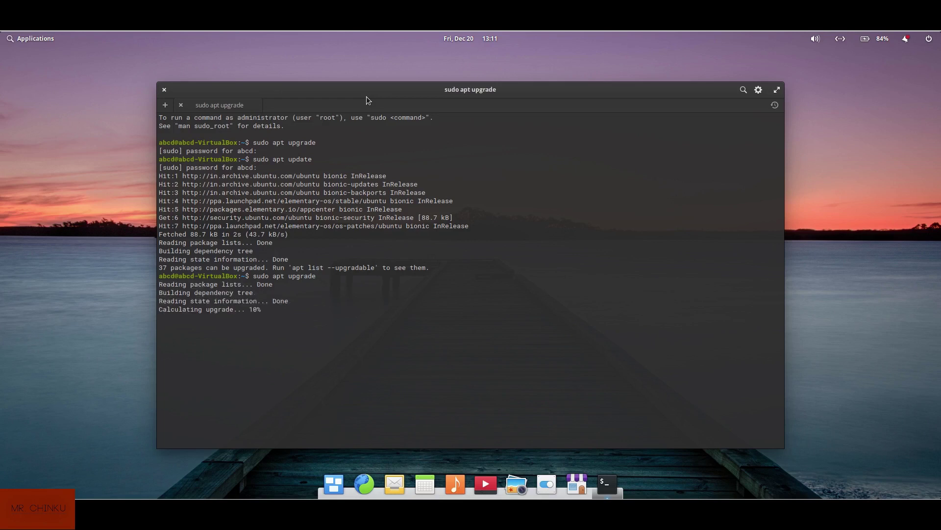
{"action": "type", "text": "y"}
{"action": "key", "text": "Return"}
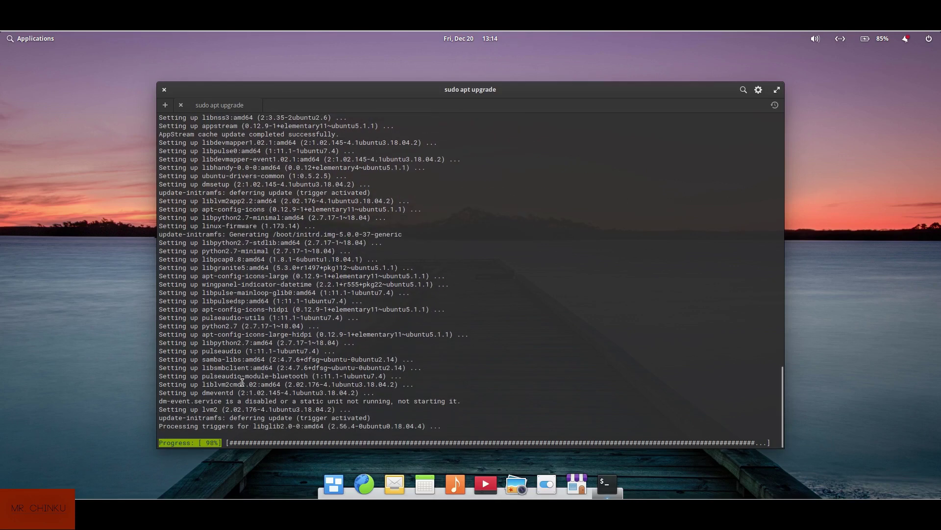
{"action": "left_click", "coordinate": [29, 38]}
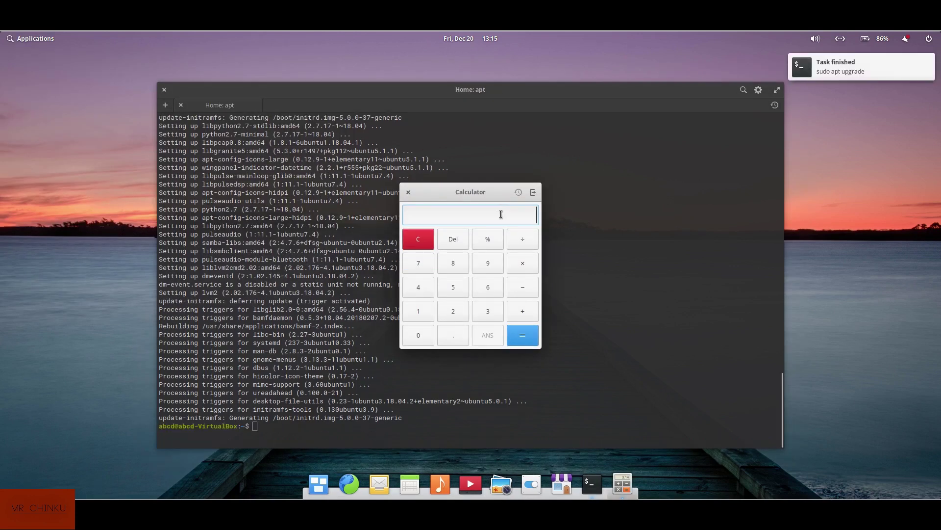
{"action": "left_click", "coordinate": [409, 194]}
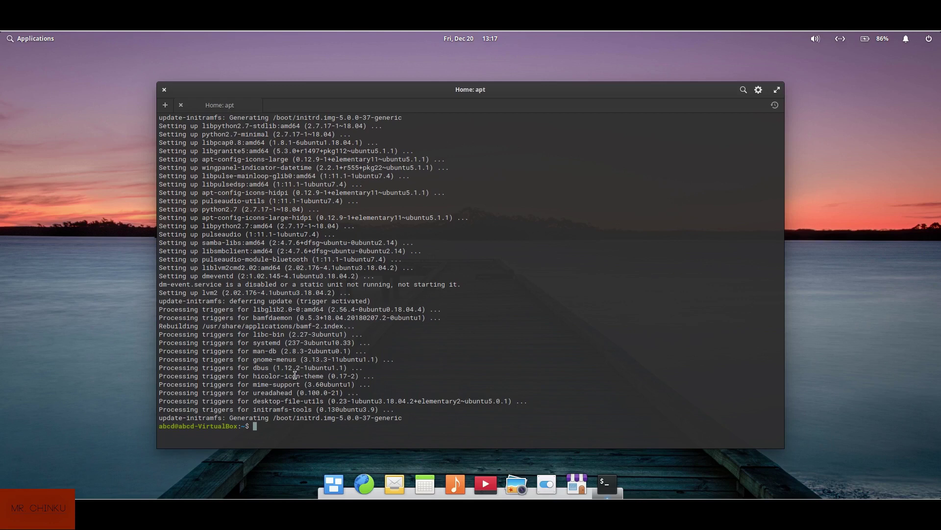
Run 'uname -a' to show the Linux 5.0.0-37-generic x86_64 kernel details
{"action": "type", "text": "uname -a"}
{"action": "key", "text": "Return"}
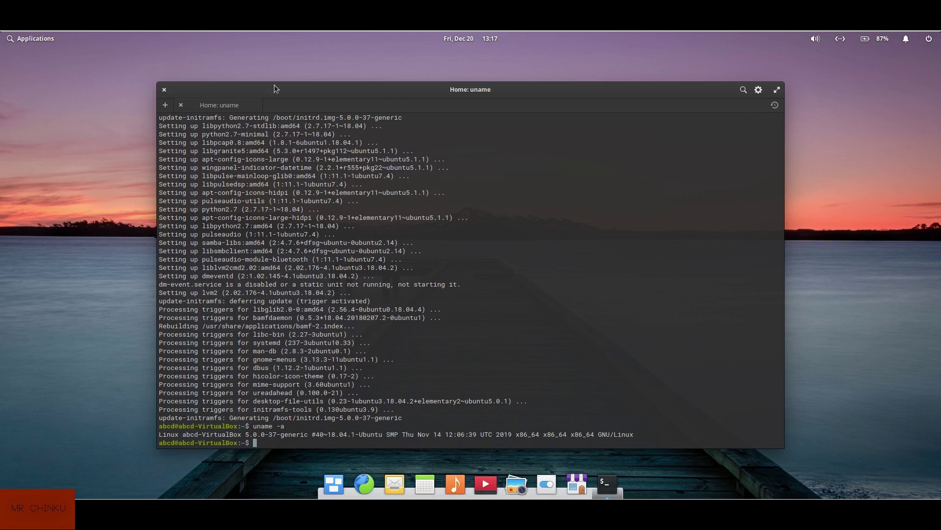
Close Terminal, launch AppCenter and browse its Home page to the Office category
{"action": "left_click", "coordinate": [165, 90]}
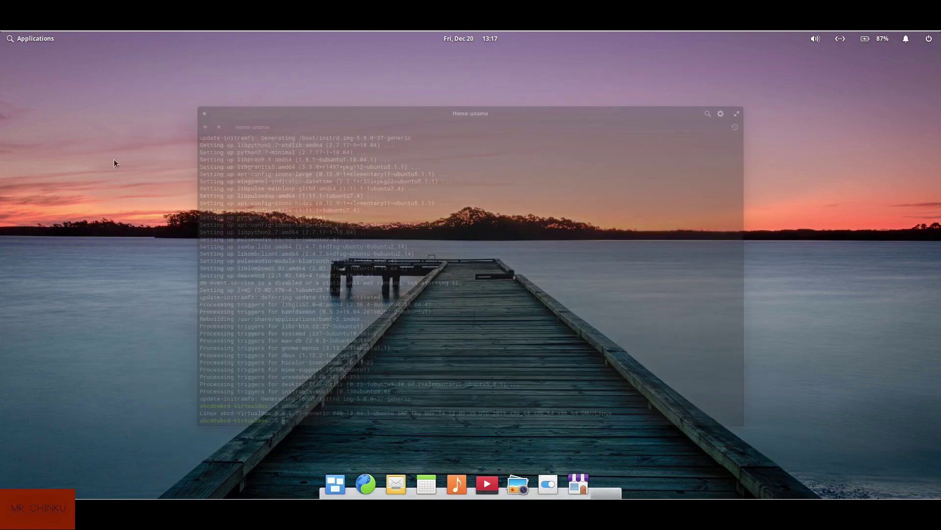
{"action": "left_click", "coordinate": [592, 484]}
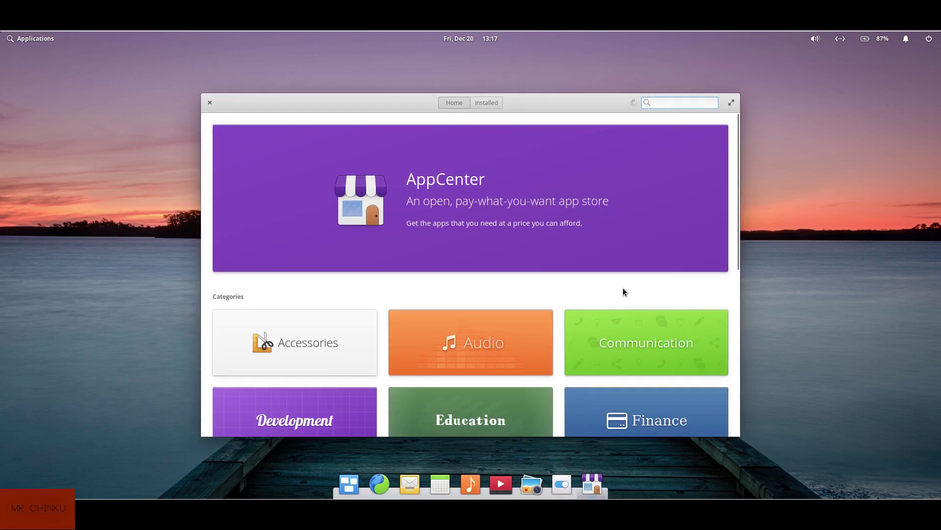
{"action": "scroll", "coordinate": [617, 291], "scroll_direction": "down", "scroll_amount": 5}
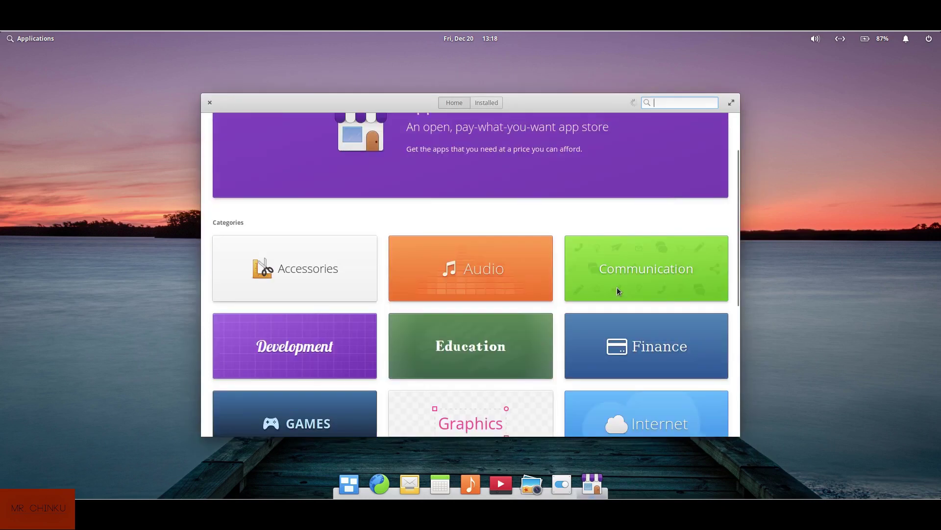
{"action": "scroll", "coordinate": [618, 292], "scroll_direction": "down", "scroll_amount": 3}
{"action": "scroll", "coordinate": [618, 291], "scroll_direction": "up", "scroll_amount": 6}
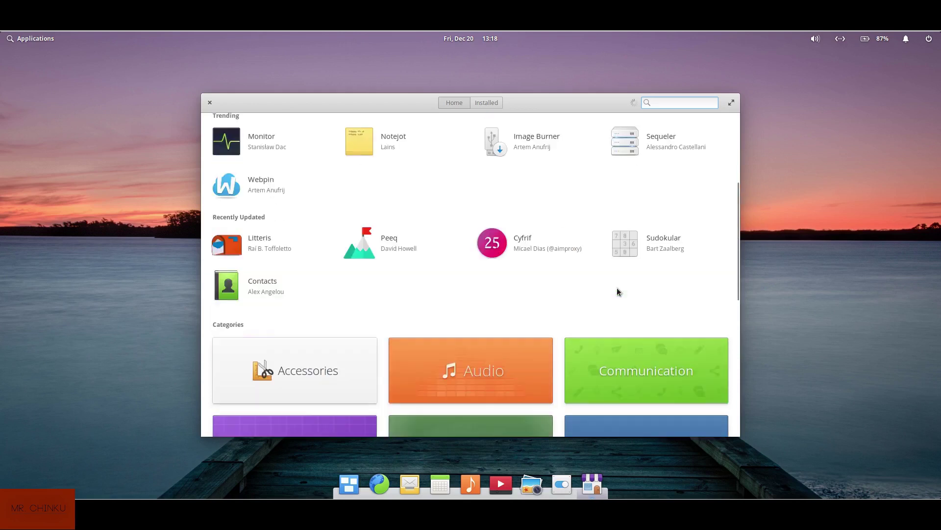
{"action": "scroll", "coordinate": [617, 292], "scroll_direction": "up", "scroll_amount": 3}
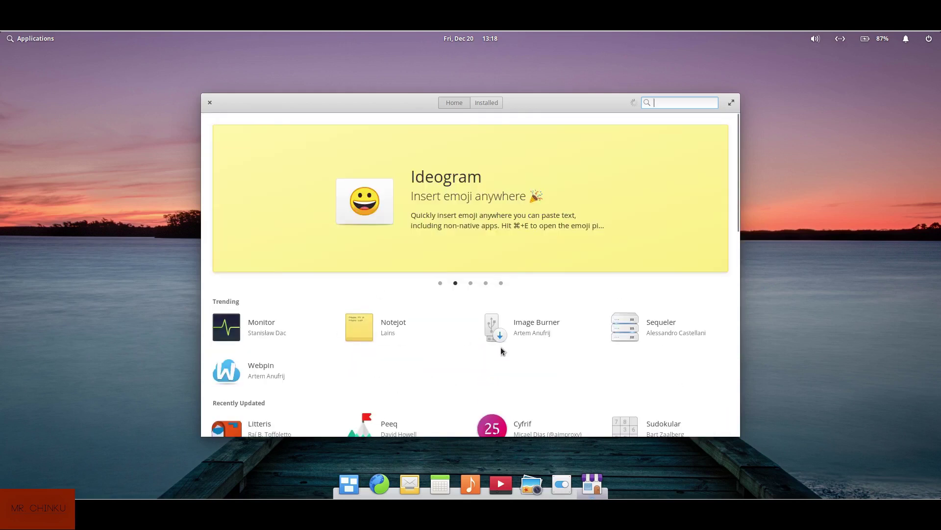
{"action": "scroll", "coordinate": [501, 346], "scroll_direction": "down", "scroll_amount": 3}
{"action": "scroll", "coordinate": [501, 346], "scroll_direction": "down", "scroll_amount": 5}
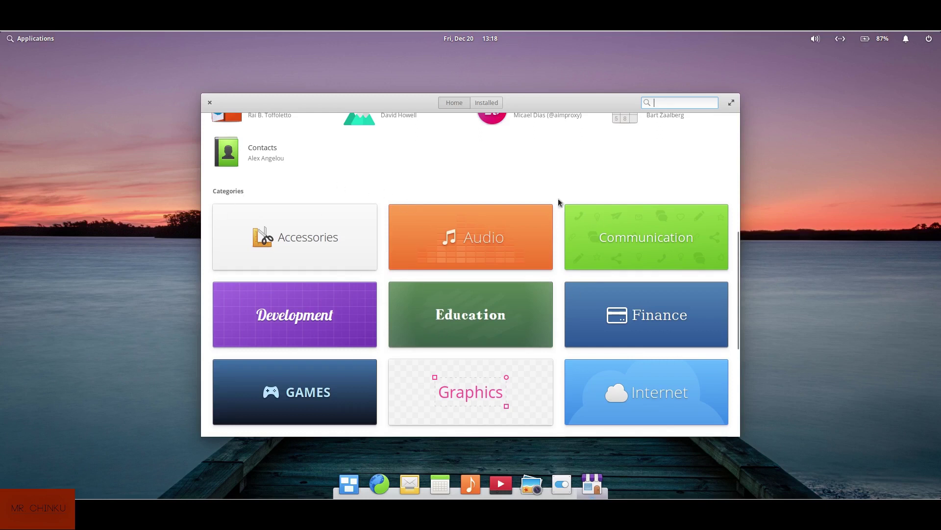
{"action": "scroll", "coordinate": [507, 252], "scroll_direction": "up", "scroll_amount": 3}
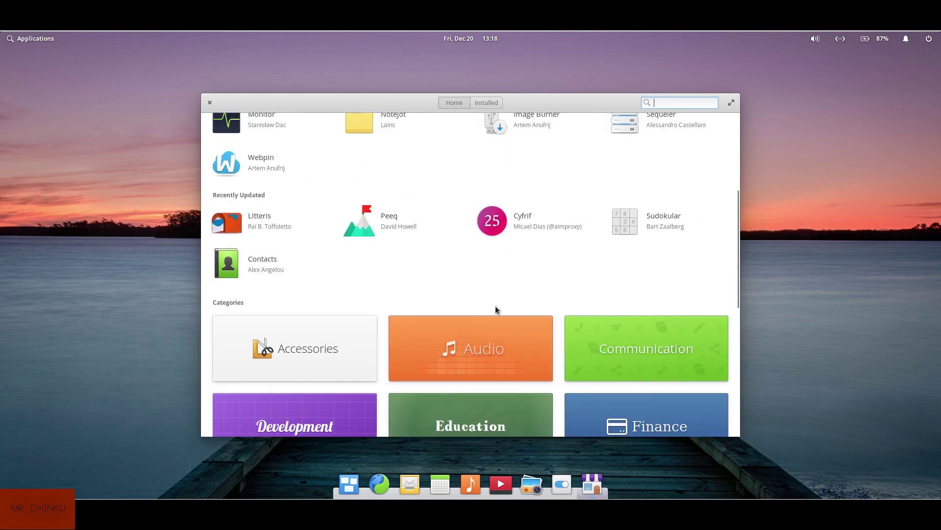
{"action": "scroll", "coordinate": [502, 306], "scroll_direction": "up", "scroll_amount": 1}
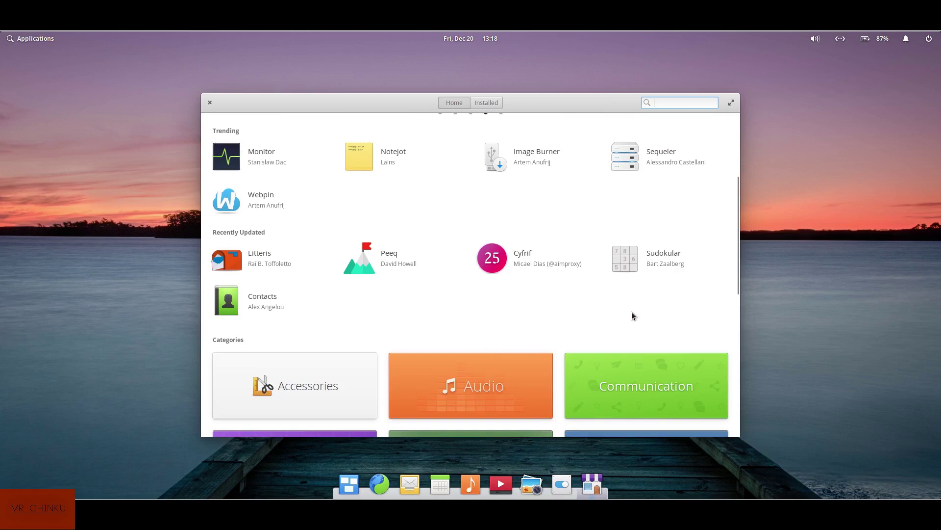
{"action": "scroll", "coordinate": [632, 314], "scroll_direction": "down", "scroll_amount": 3}
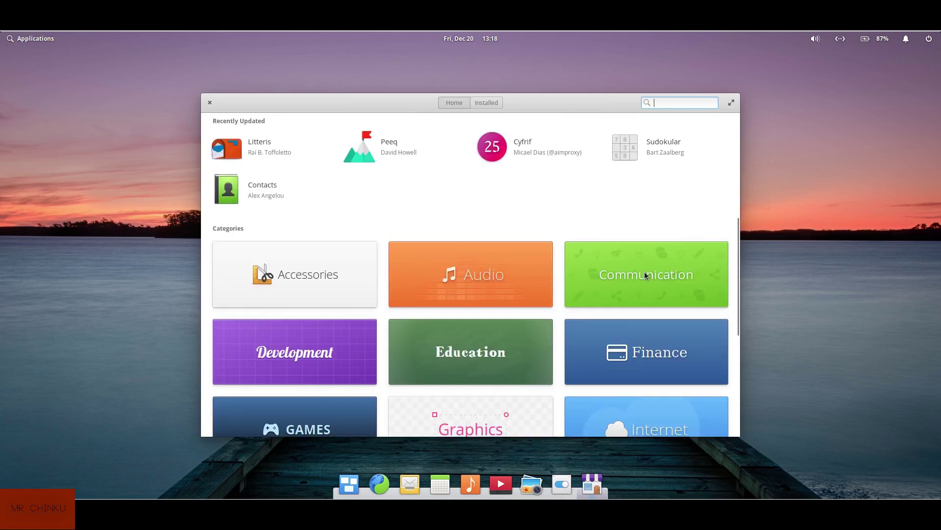
{"action": "scroll", "coordinate": [645, 276], "scroll_direction": "down", "scroll_amount": 2}
{"action": "scroll", "coordinate": [640, 277], "scroll_direction": "down", "scroll_amount": 4}
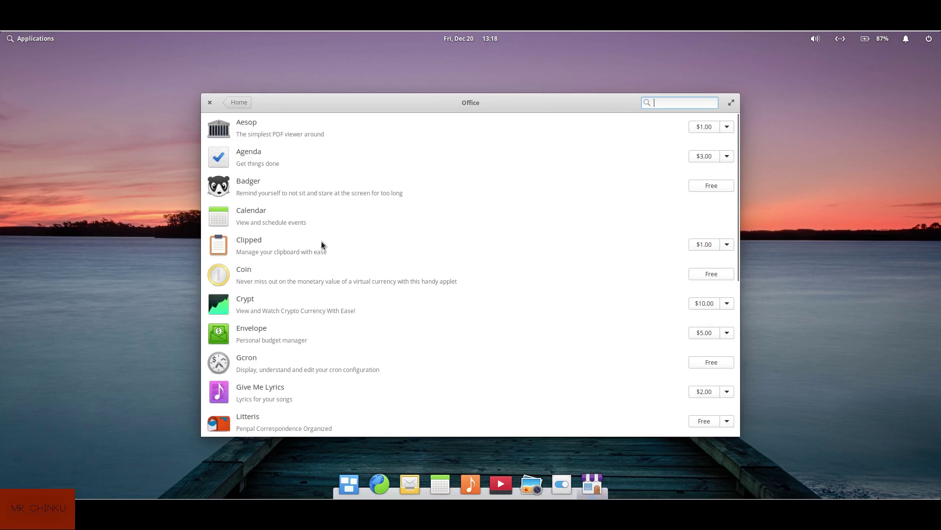
Scroll through the Office apps, then go back to the Home category grid
{"action": "scroll", "coordinate": [346, 289], "scroll_direction": "down", "scroll_amount": 1}
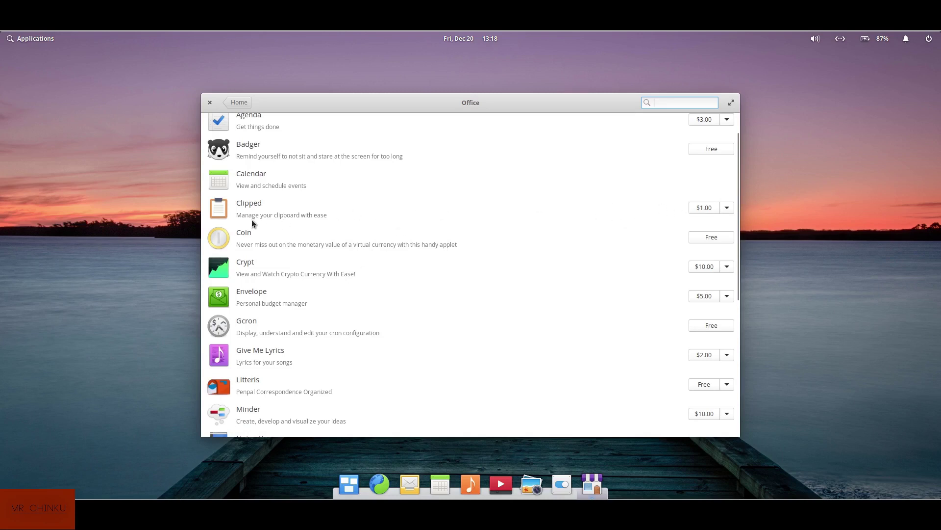
{"action": "scroll", "coordinate": [350, 307], "scroll_direction": "down", "scroll_amount": 1}
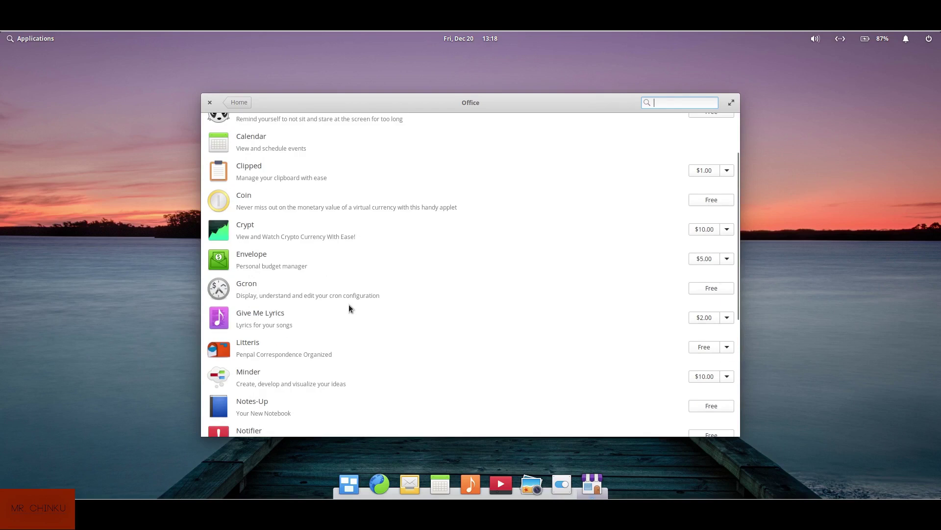
{"action": "scroll", "coordinate": [350, 308], "scroll_direction": "down", "scroll_amount": 5}
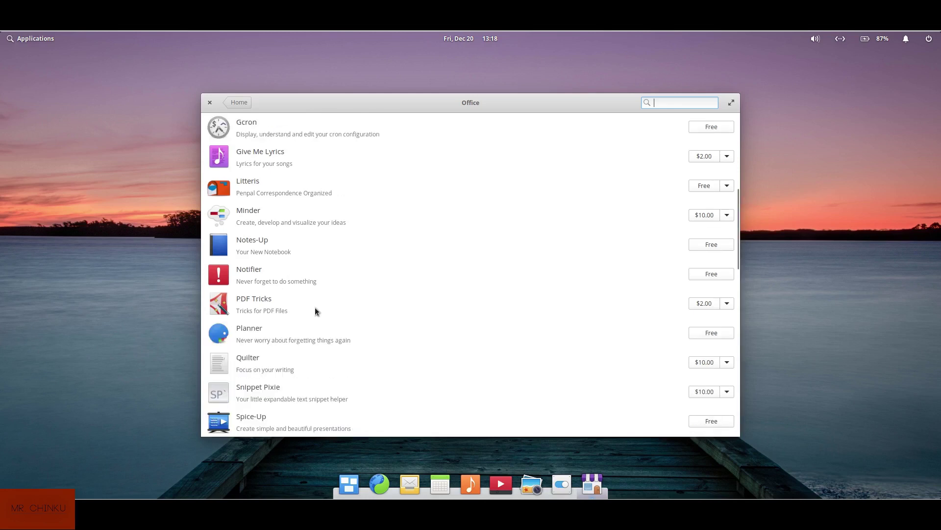
{"action": "scroll", "coordinate": [314, 318], "scroll_direction": "up", "scroll_amount": 6}
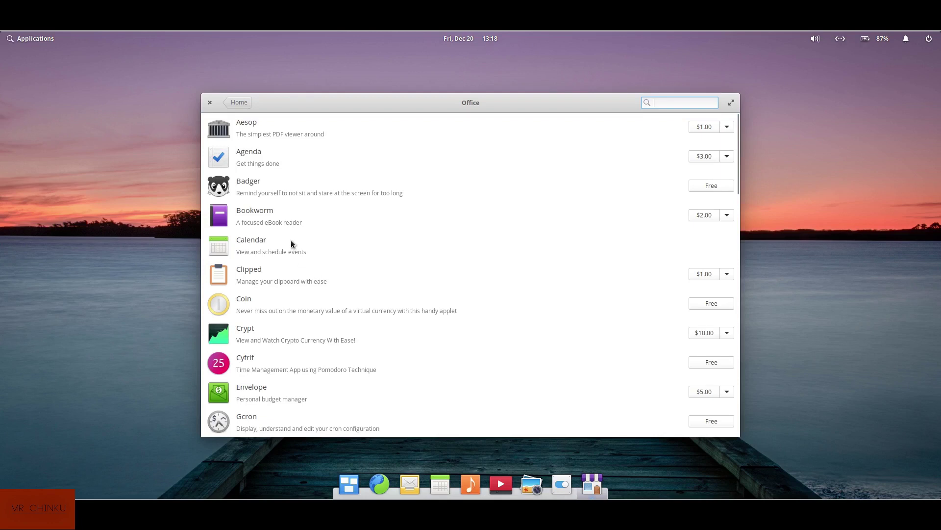
{"action": "left_click", "coordinate": [240, 102]}
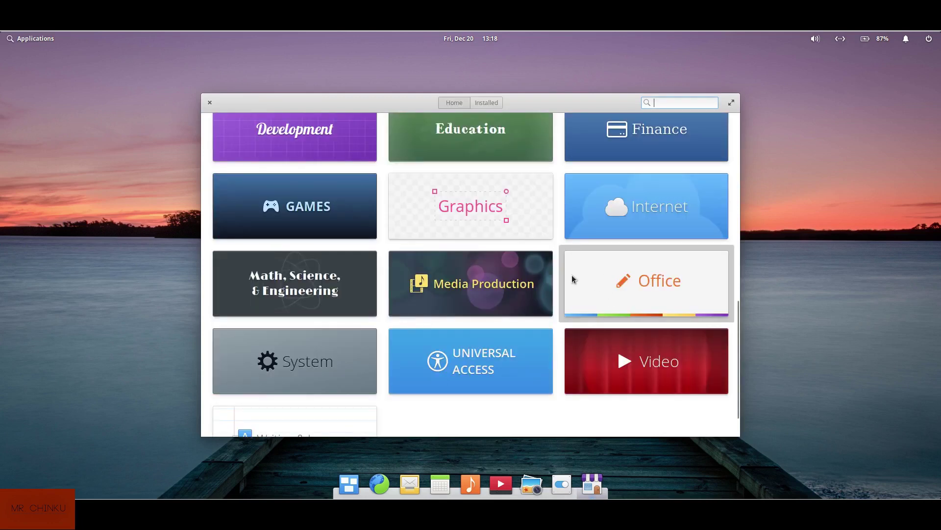
{"action": "scroll", "coordinate": [572, 279], "scroll_direction": "up", "scroll_amount": 1}
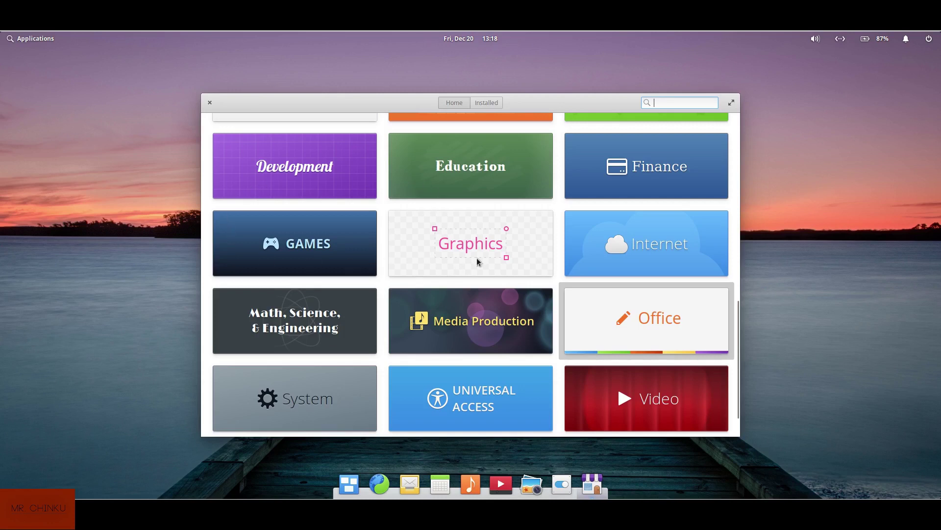
Open the Graphics category, view Blender's details page, and return to the Graphics list
{"action": "left_click", "coordinate": [494, 252]}
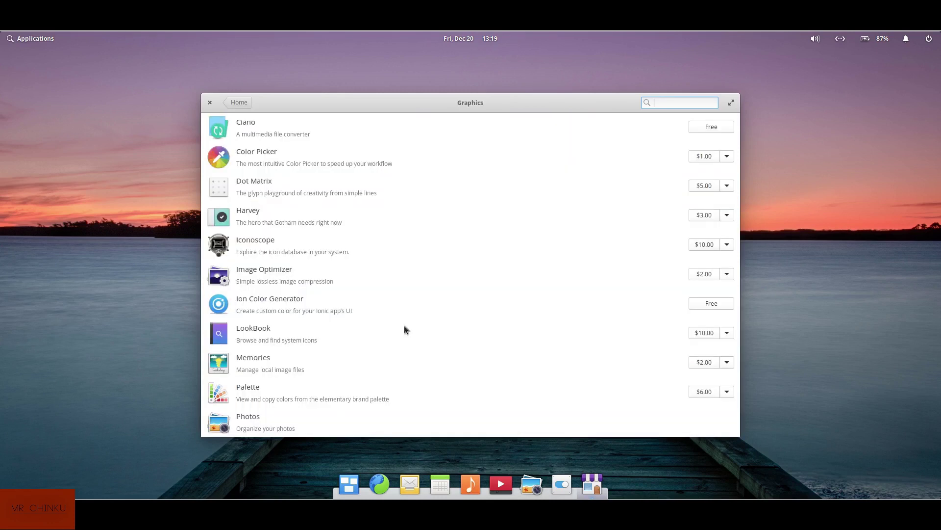
{"action": "scroll", "coordinate": [342, 228], "scroll_direction": "down", "scroll_amount": 1}
{"action": "scroll", "coordinate": [343, 226], "scroll_direction": "down", "scroll_amount": 5}
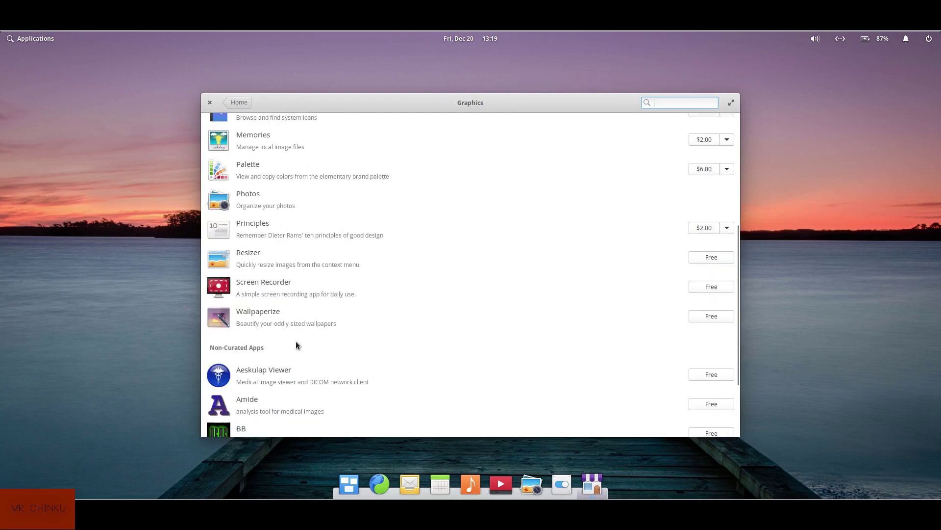
{"action": "scroll", "coordinate": [296, 351], "scroll_direction": "down", "scroll_amount": 2}
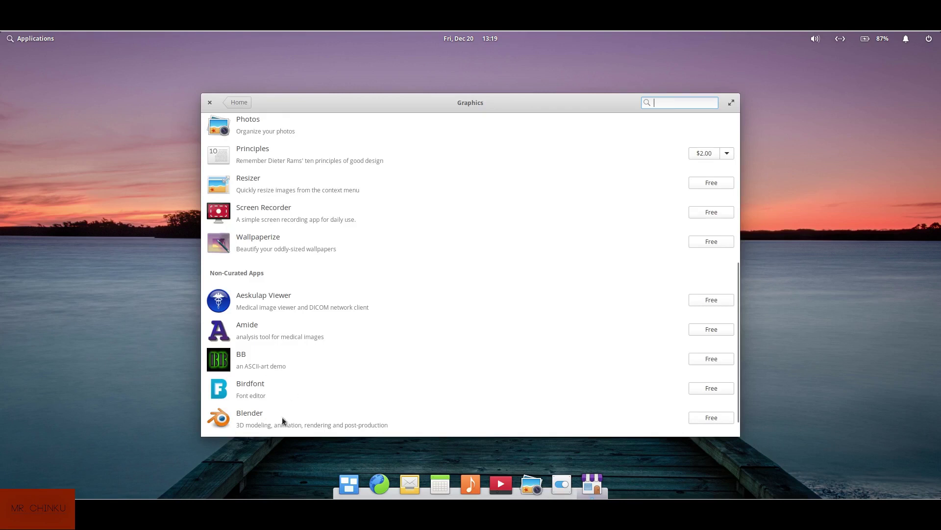
{"action": "left_click", "coordinate": [282, 420]}
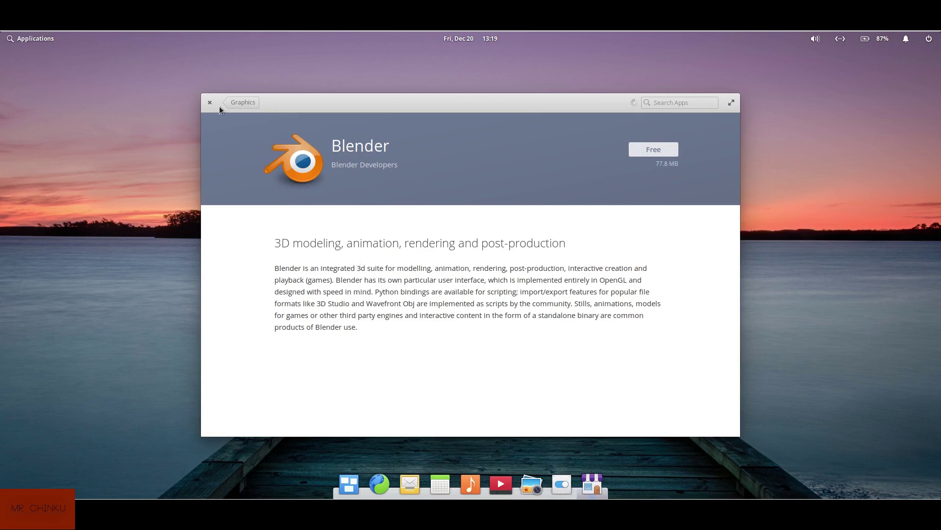
{"action": "left_click", "coordinate": [247, 104]}
{"action": "scroll", "coordinate": [425, 269], "scroll_direction": "up", "scroll_amount": 10}
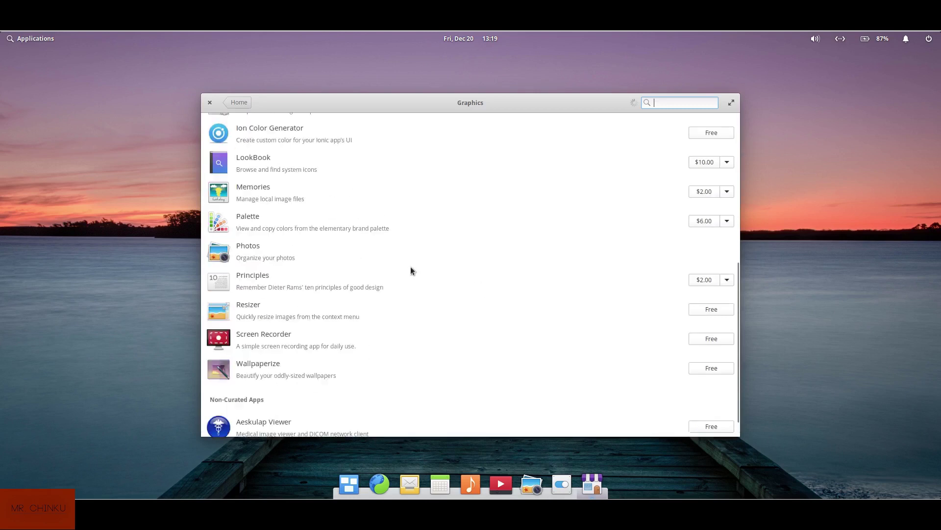
Return to AppCenter's home page
{"action": "left_click", "coordinate": [238, 103]}
{"action": "scroll", "coordinate": [331, 266], "scroll_direction": "up", "scroll_amount": 6}
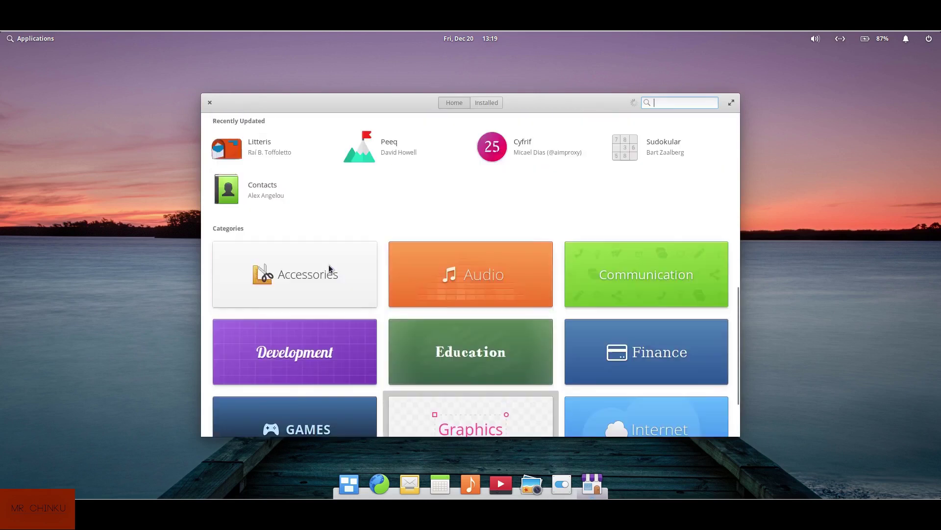
{"action": "scroll", "coordinate": [305, 150], "scroll_direction": "up", "scroll_amount": 8}
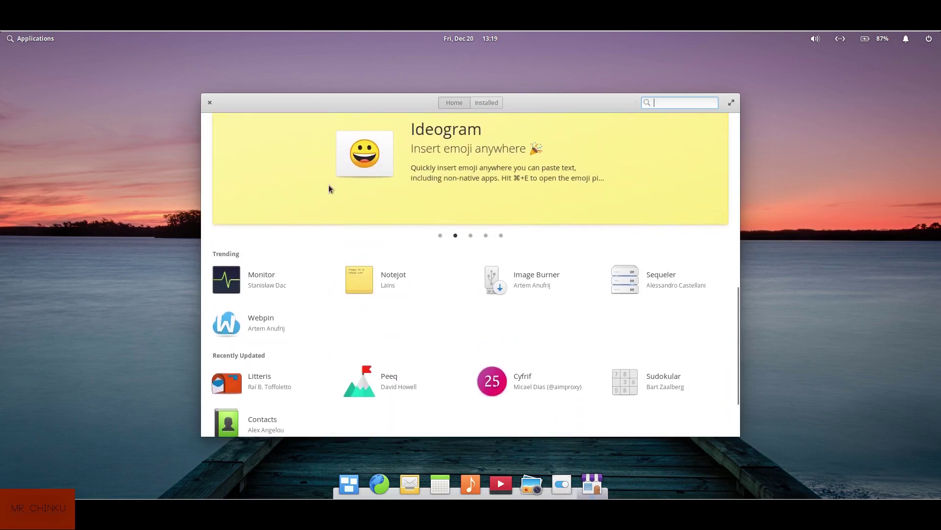
Install the free Monitor app, authenticating with the account password
{"action": "left_click", "coordinate": [243, 281]}
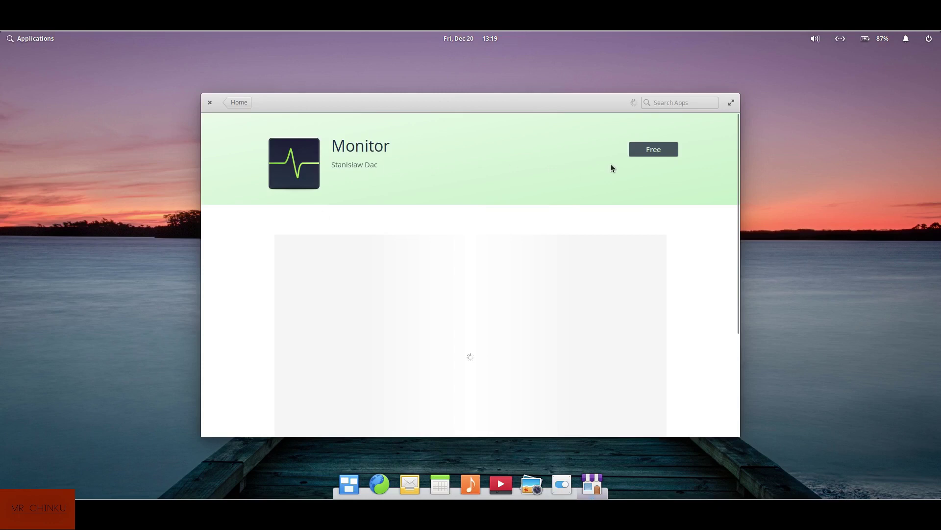
{"action": "left_click", "coordinate": [664, 153]}
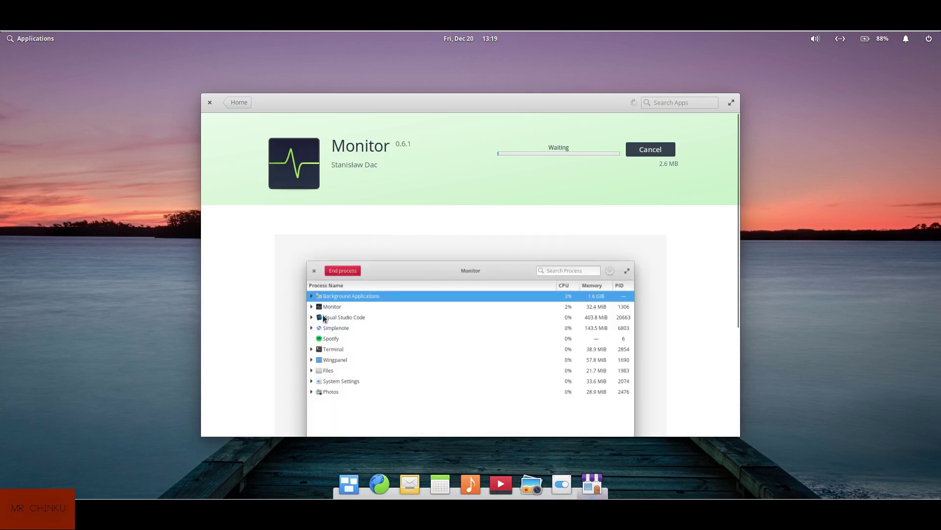
{"action": "scroll", "coordinate": [420, 296], "scroll_direction": "down", "scroll_amount": 5}
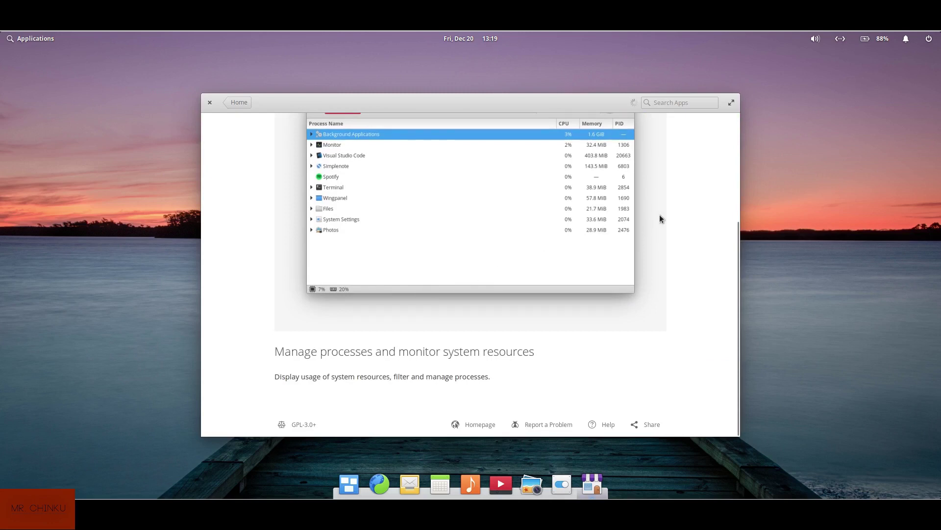
{"action": "scroll", "coordinate": [660, 214], "scroll_direction": "down", "scroll_amount": 3}
{"action": "type", "text": "•••"}
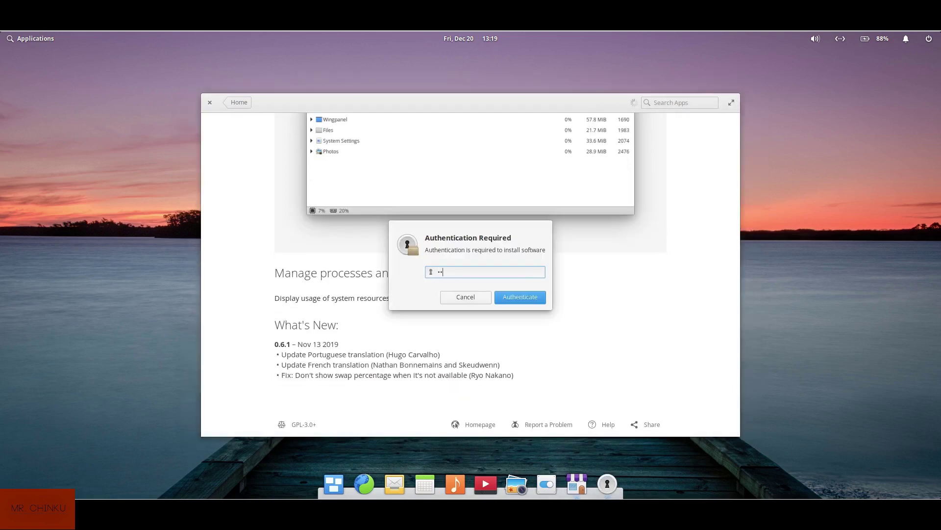
{"action": "key", "text": "Return"}
{"action": "scroll", "coordinate": [549, 264], "scroll_direction": "up", "scroll_amount": 8}
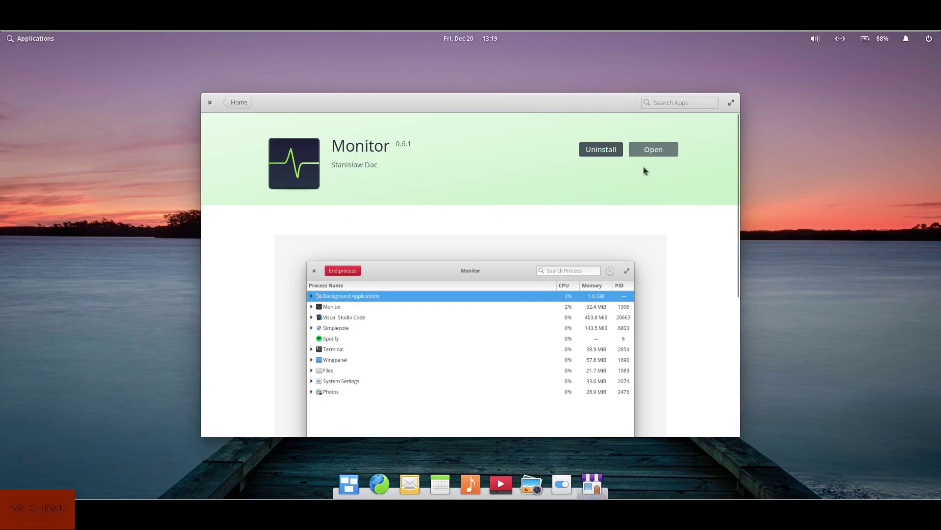
{"action": "left_click", "coordinate": [648, 151]}
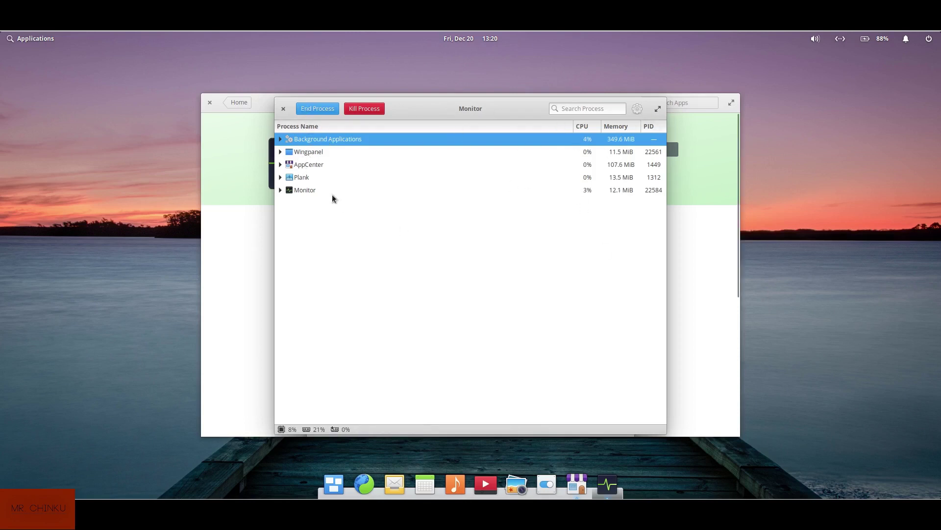
{"action": "left_click", "coordinate": [306, 190]}
{"action": "left_click", "coordinate": [280, 190]}
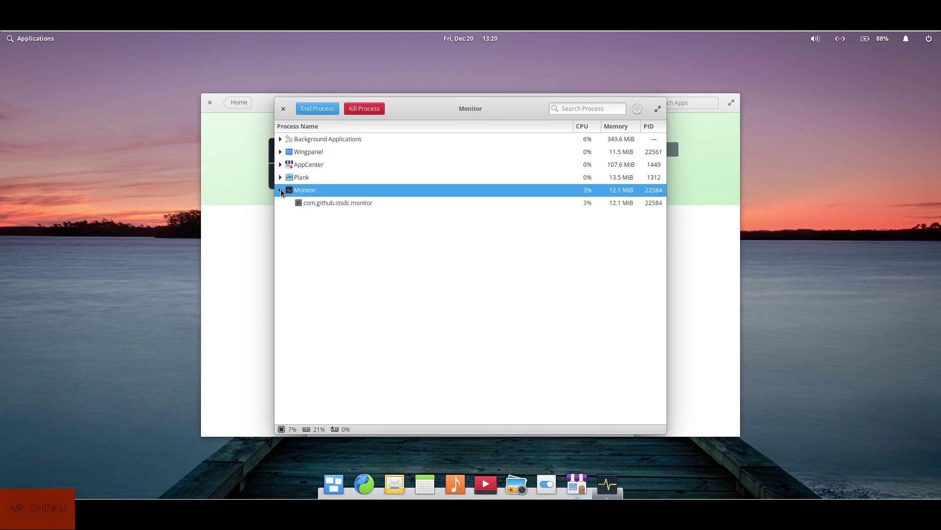
{"action": "left_click", "coordinate": [281, 189]}
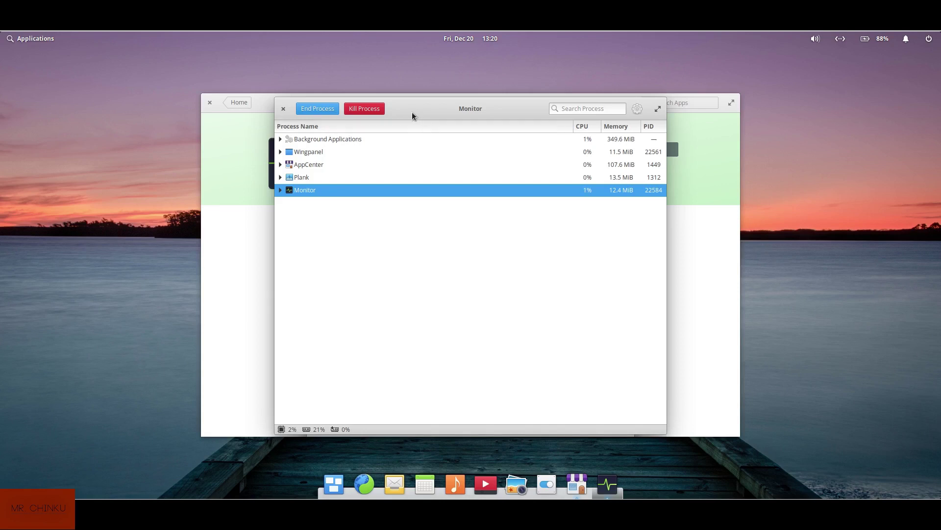
{"action": "left_click", "coordinate": [283, 108]}
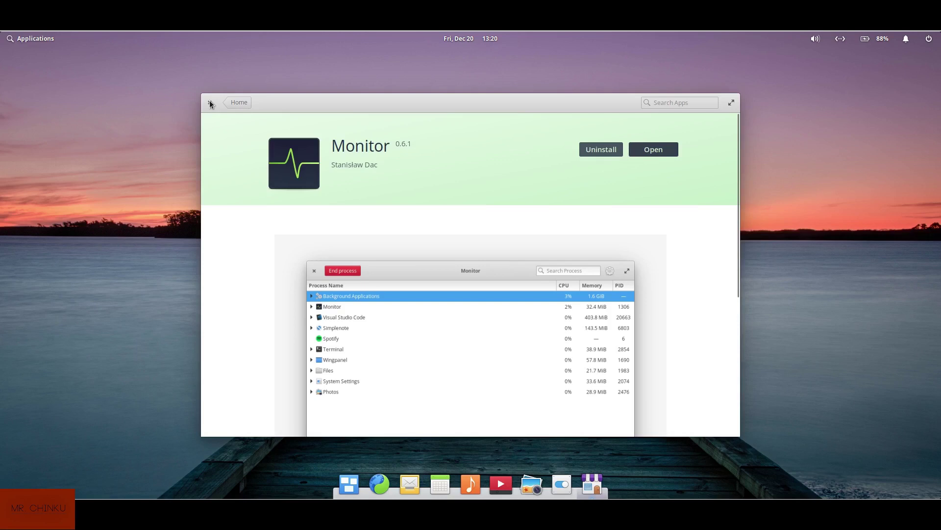
Close AppCenter and pin Terminal to the dock from the Applications menu
{"action": "left_click", "coordinate": [210, 102]}
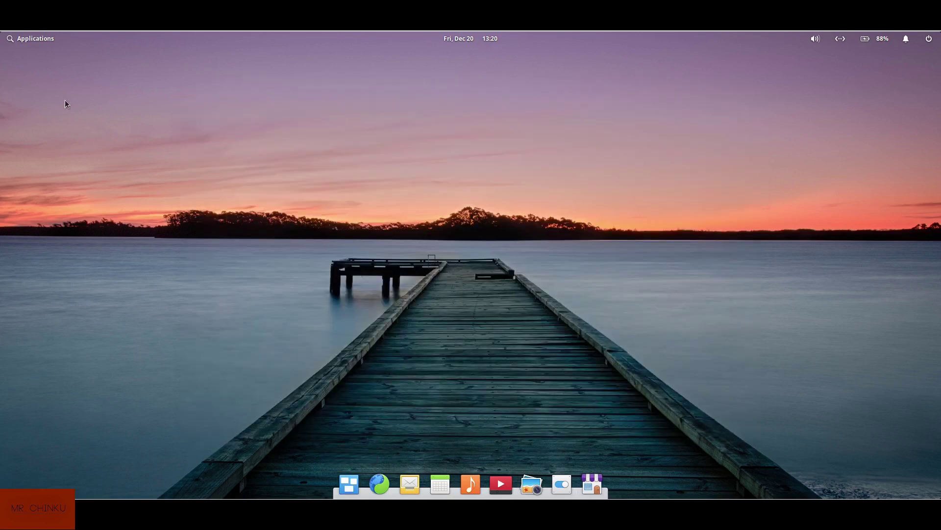
{"action": "left_click", "coordinate": [33, 37]}
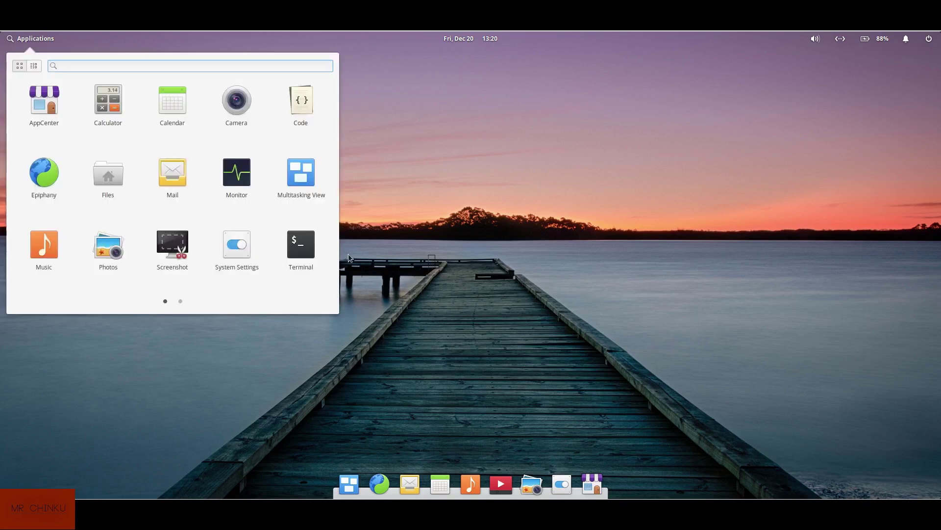
{"action": "left_click_drag", "start_coordinate": [303, 251], "coordinate": [395, 483]}
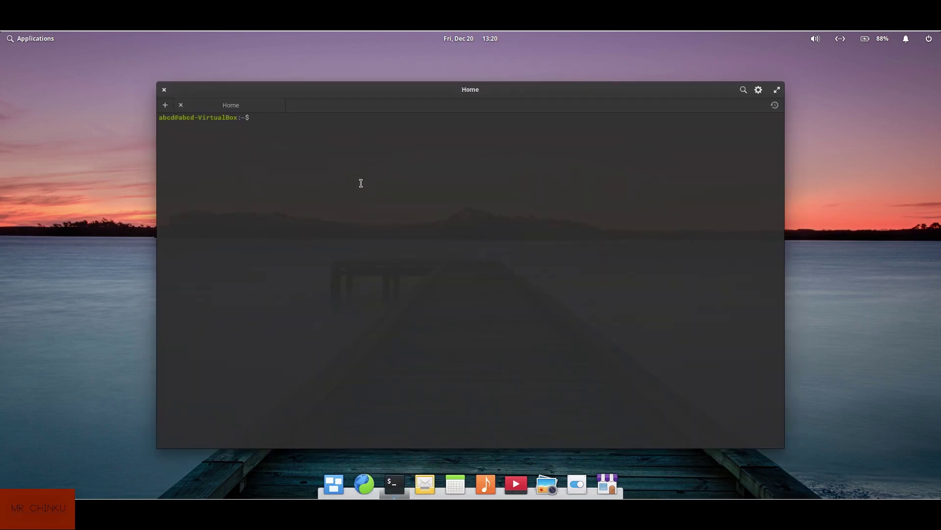
Search the repositories for 'gnome-monitor' with sudo apt search
{"action": "type", "text": "sudo apt sea"}
{"action": "key", "text": "BackSpace"}
{"action": "type", "text": "arch gnome-monitor"}
{"action": "key", "text": "Return"}
Rerun the search with the broader term 'monitor' and enter the password
{"action": "key", "text": "Return"}
{"action": "key", "text": "Up"}
{"action": "key", "text": "BackSpace"}
{"action": "key", "text": "BackSpace"}
{"action": "key", "text": "BackSpace"}
{"action": "key", "text": "BackSpace"}
{"action": "key", "text": "BackSpace"}
{"action": "key", "text": "BackSpace"}
{"action": "key", "text": "BackSpace"}
{"action": "key", "text": "BackSpace"}
{"action": "key", "text": "BackSpace"}
{"action": "key", "text": "BackSpace"}
{"action": "key", "text": "BackSpace"}
{"action": "key", "text": "BackSpace"}
{"action": "key", "text": "BackSpace"}
{"action": "type", "text": "monitor"}
{"action": "key", "text": "Return"}
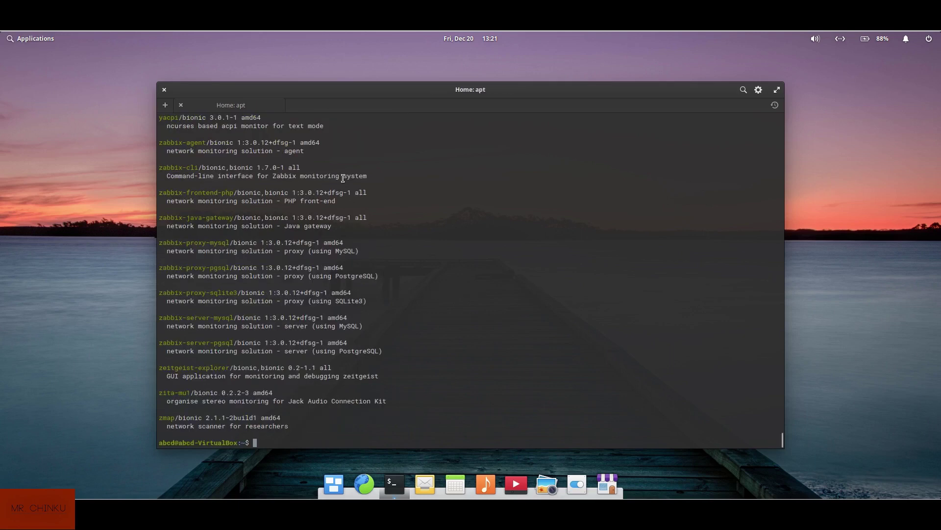
Scroll up through the results and select the gnome-system-monitor package name
{"action": "scroll", "coordinate": [277, 232], "scroll_direction": "up", "scroll_amount": 6}
{"action": "scroll", "coordinate": [277, 232], "scroll_direction": "up", "scroll_amount": 15}
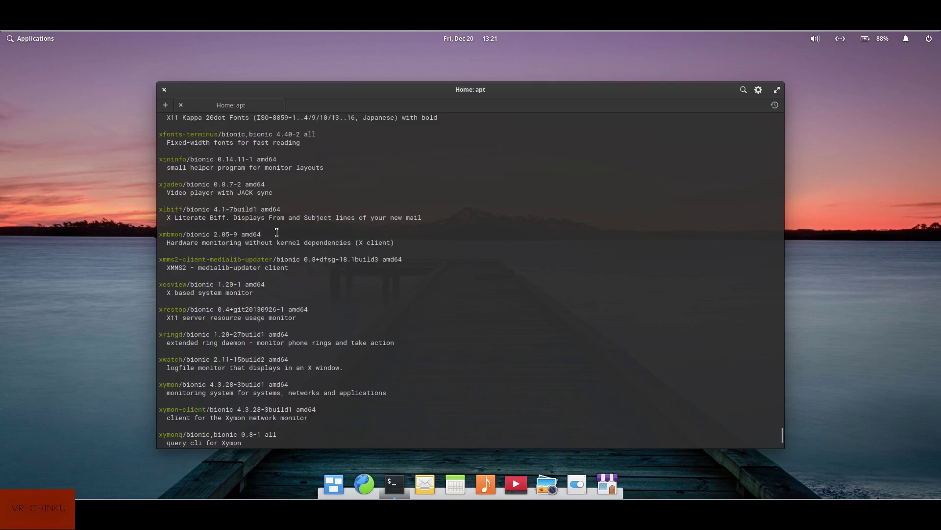
{"action": "scroll", "coordinate": [248, 214], "scroll_direction": "up", "scroll_amount": 15}
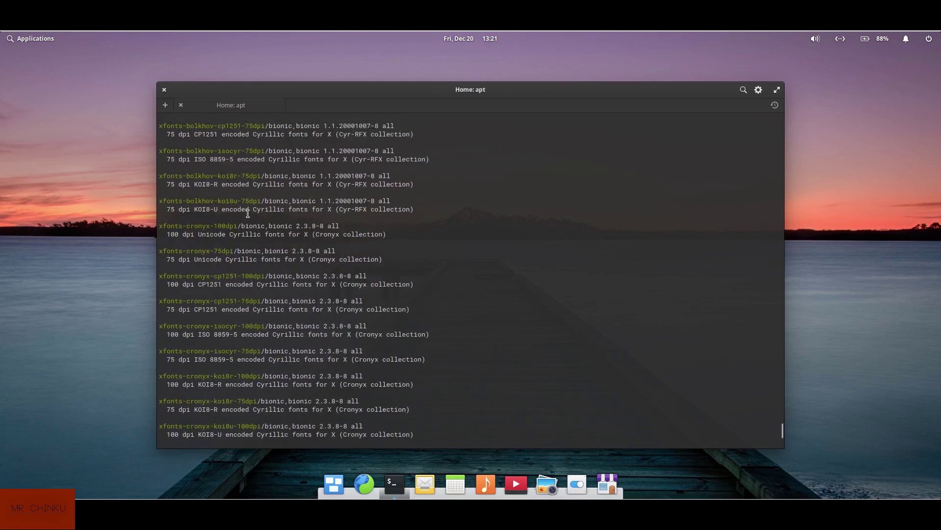
{"action": "scroll", "coordinate": [244, 216], "scroll_direction": "up", "scroll_amount": 20}
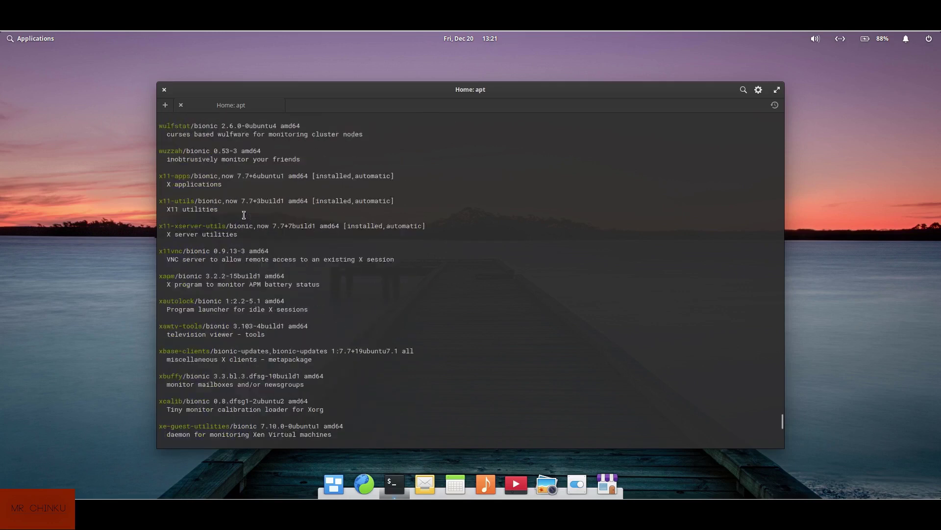
{"action": "scroll", "coordinate": [244, 212], "scroll_direction": "up", "scroll_amount": 20}
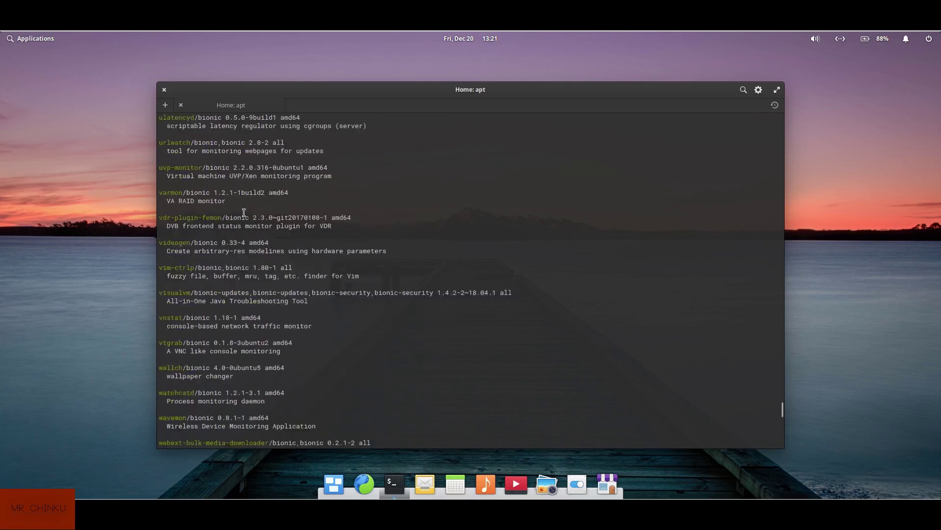
{"action": "scroll", "coordinate": [243, 213], "scroll_direction": "up", "scroll_amount": 20}
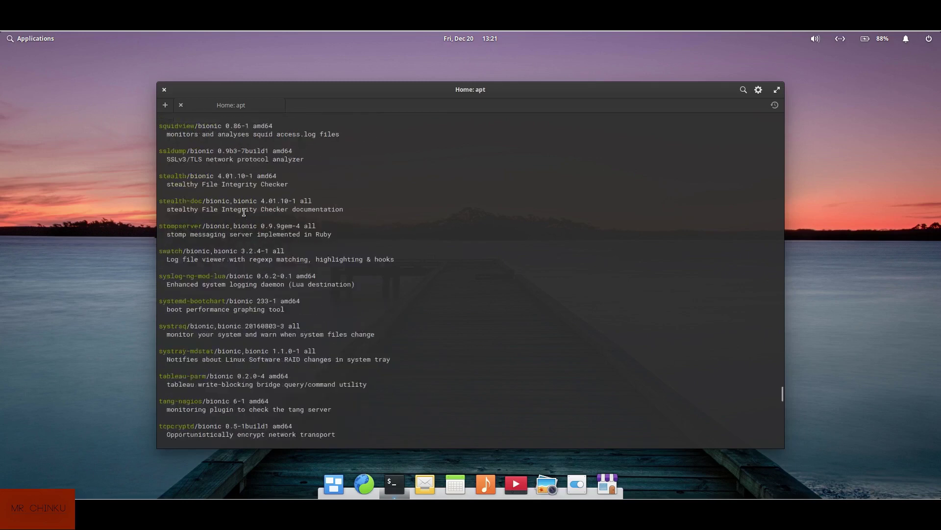
{"action": "scroll", "coordinate": [243, 212], "scroll_direction": "up", "scroll_amount": 20}
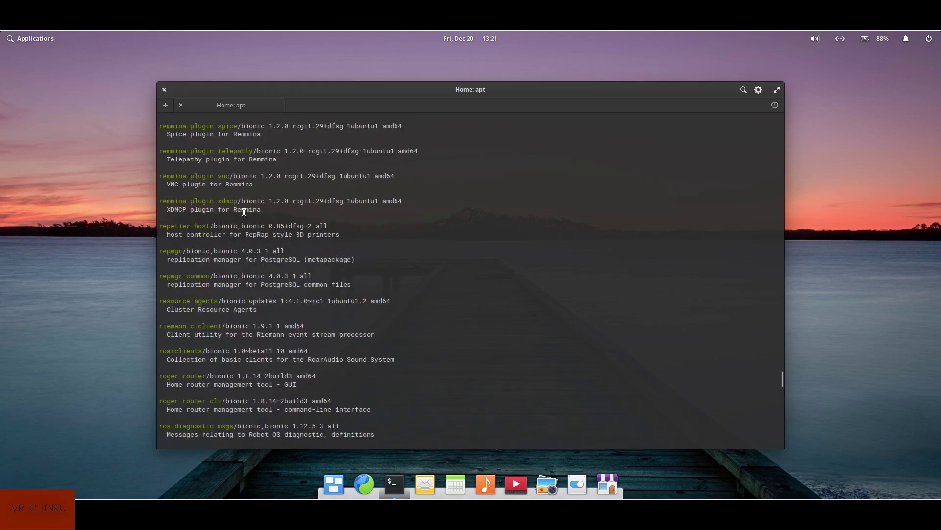
{"action": "scroll", "coordinate": [244, 213], "scroll_direction": "up", "scroll_amount": 20}
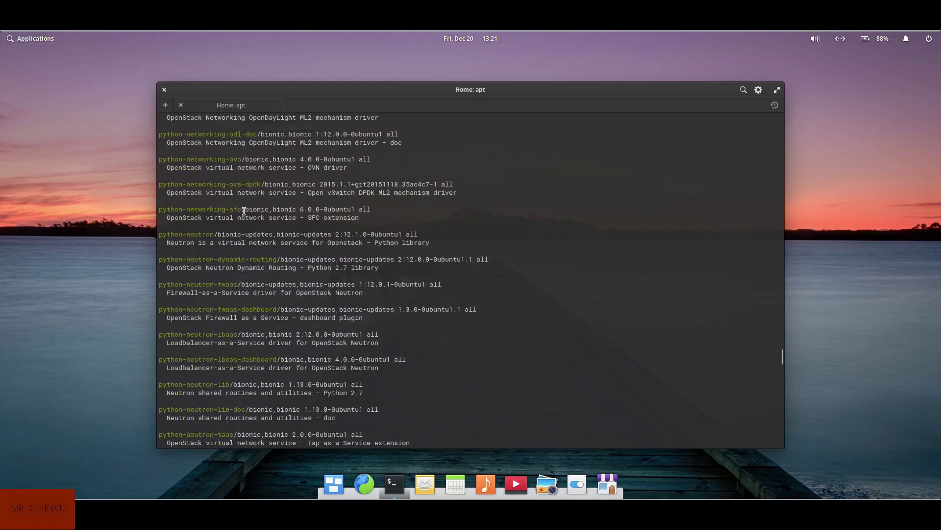
{"action": "scroll", "coordinate": [244, 211], "scroll_direction": "up", "scroll_amount": 20}
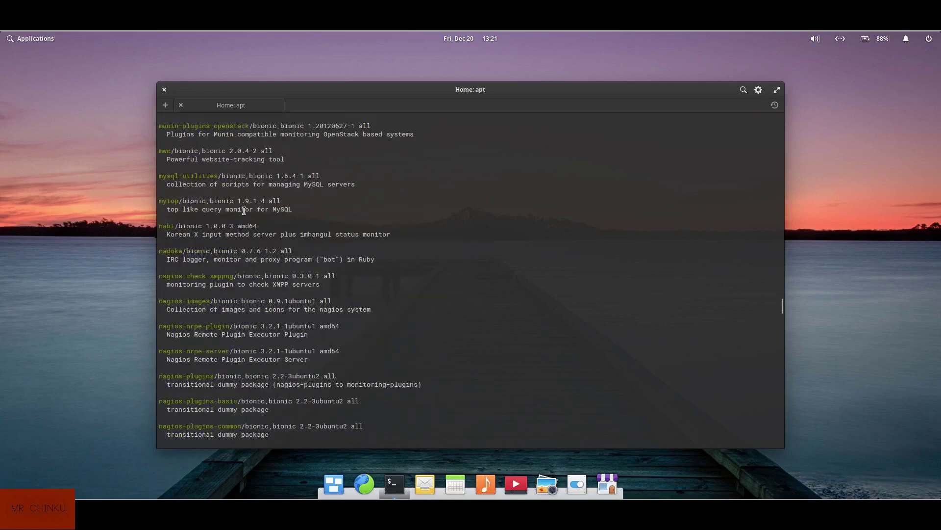
{"action": "scroll", "coordinate": [244, 211], "scroll_direction": "up", "scroll_amount": 20}
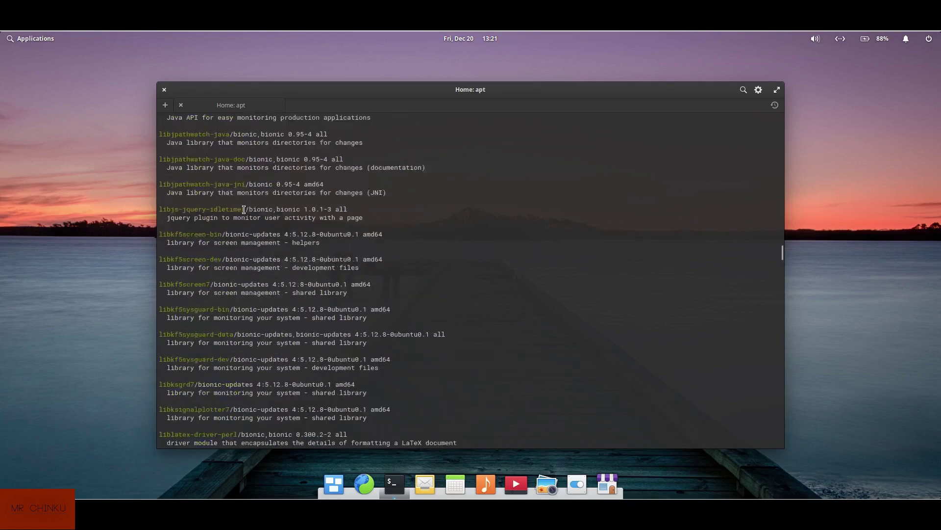
{"action": "scroll", "coordinate": [244, 209], "scroll_direction": "up", "scroll_amount": 15}
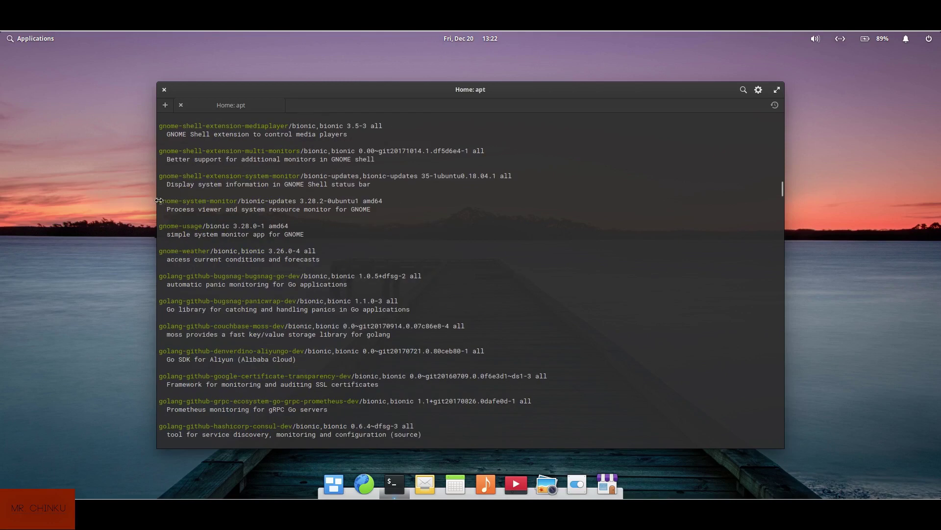
{"action": "left_click_drag", "start_coordinate": [157, 202], "coordinate": [255, 202]}
{"action": "key", "text": "ctrl+c"}
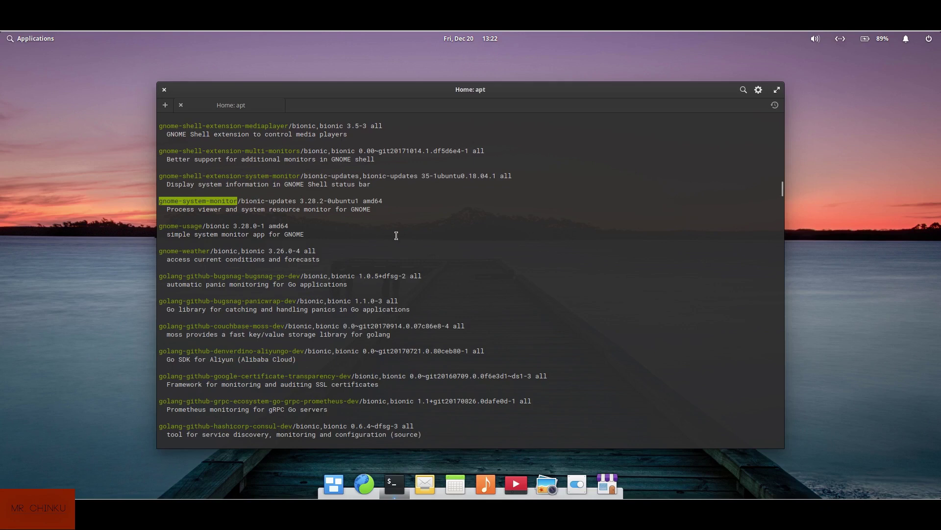
Install gnome-system-monitor with 'sudo apt install', answering y to continue
{"action": "key", "text": "Up"}
{"action": "key", "text": "BackSpace"}
{"action": "key", "text": "BackSpace"}
{"action": "key", "text": "BackSpace"}
{"action": "key", "text": "BackSpace"}
{"action": "key", "text": "BackSpace"}
{"action": "key", "text": "BackSpace"}
{"action": "key", "text": "BackSpace"}
{"action": "key", "text": "BackSpace"}
{"action": "key", "text": "BackSpace"}
{"action": "key", "text": "BackSpace"}
{"action": "key", "text": "BackSpace"}
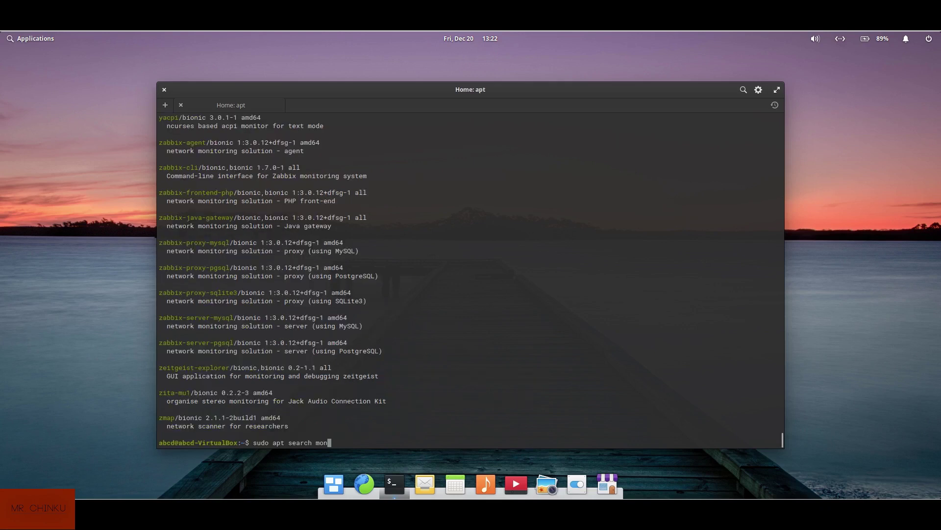
{"action": "key", "text": "BackSpace"}
{"action": "key", "text": "BackSpace"}
{"action": "key", "text": "BackSpace"}
{"action": "type", "text": "install"}
{"action": "key", "text": "ctrl+shift+v"}
{"action": "key", "text": "Return"}
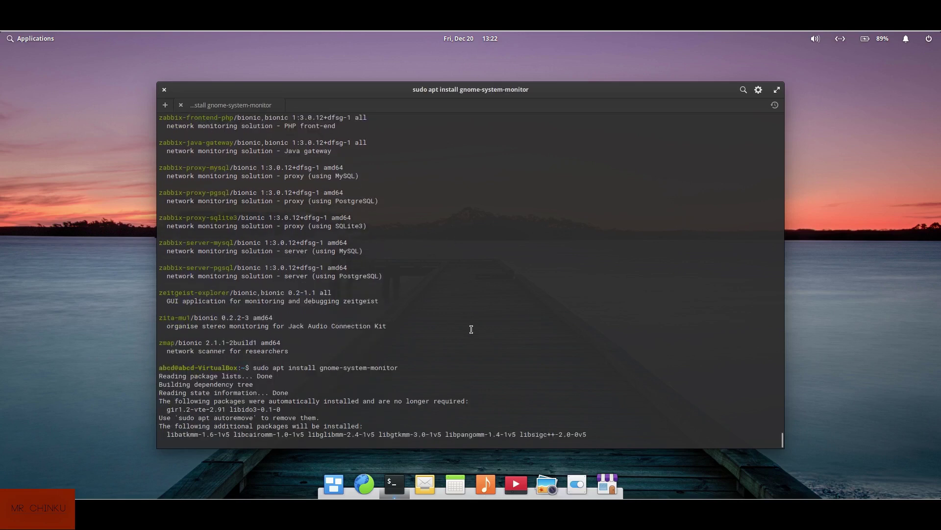
{"action": "type", "text": "y"}
{"action": "key", "text": "Return"}
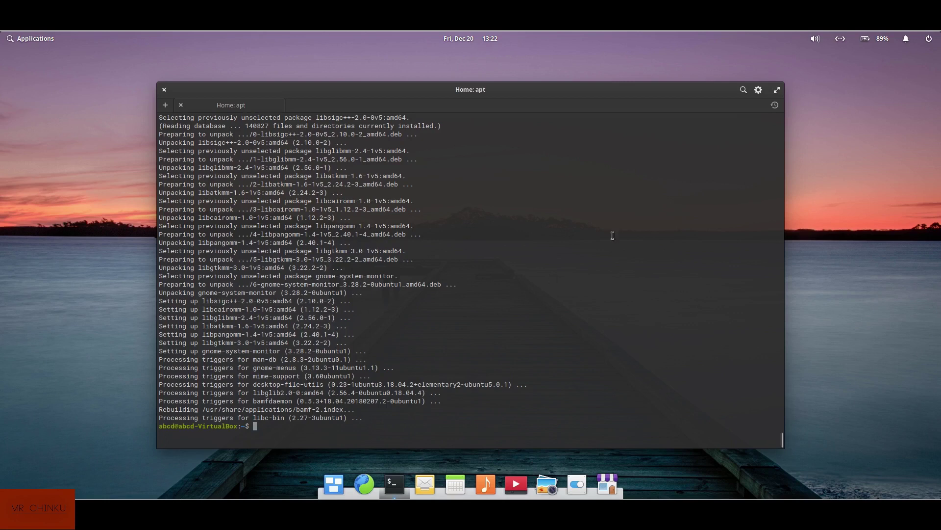
Minimize the Terminal showing the finished gnome-system-monitor 3.28.2 install, restoring it once and minimizing again
{"action": "right_click", "coordinate": [207, 91]}
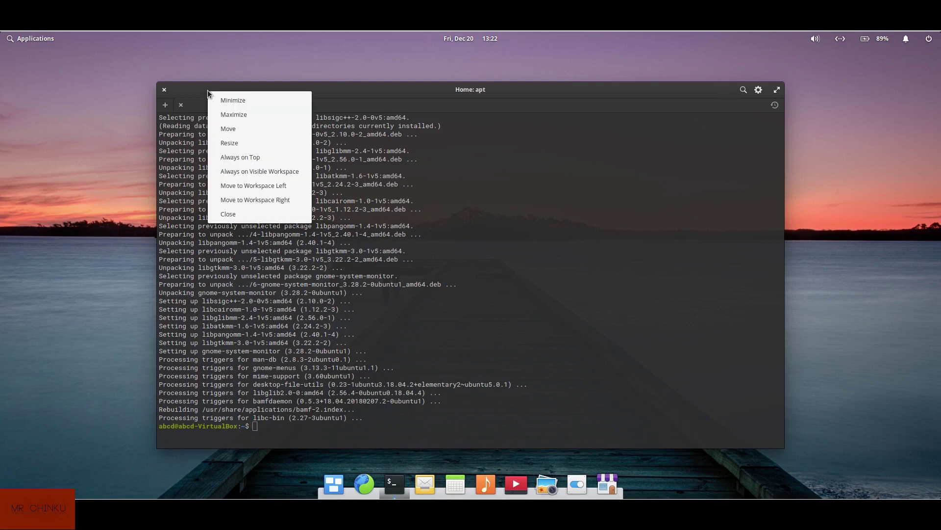
{"action": "left_click", "coordinate": [247, 100]}
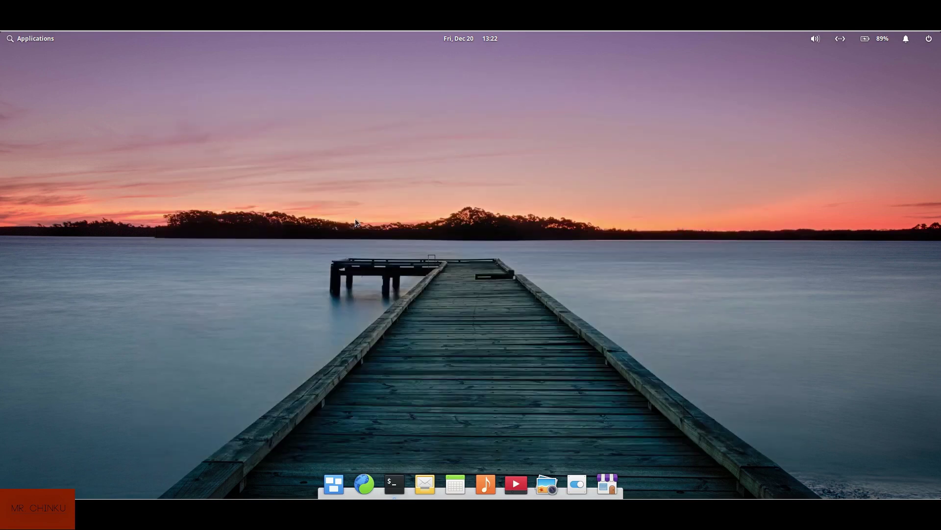
{"action": "left_click", "coordinate": [395, 484]}
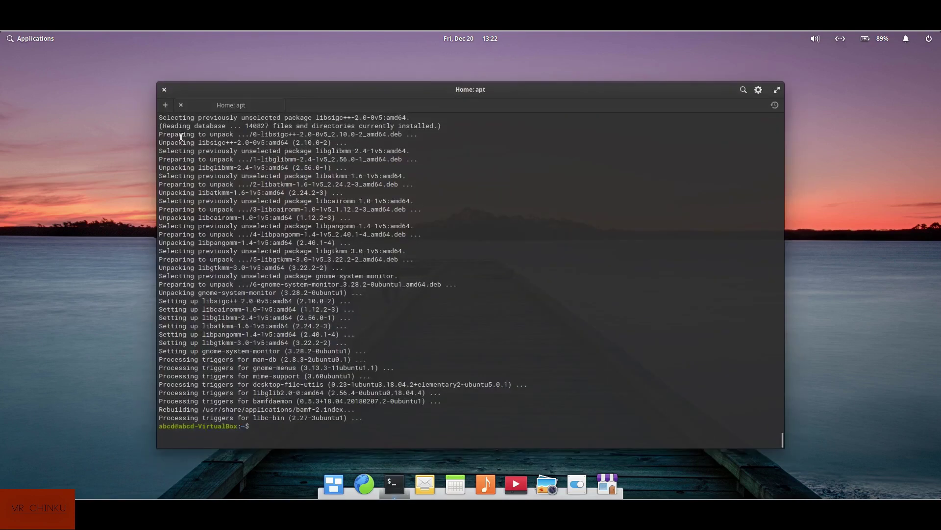
{"action": "right_click", "coordinate": [218, 91]}
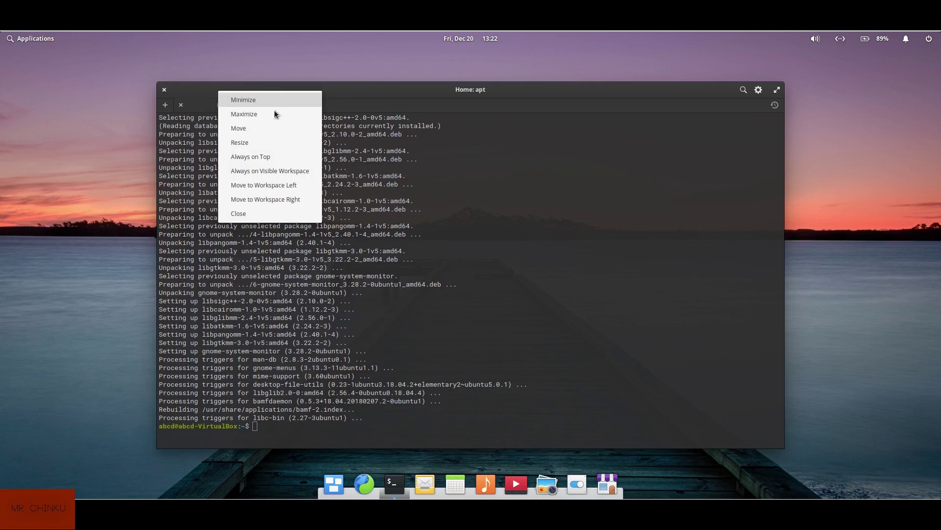
{"action": "left_click", "coordinate": [248, 100]}
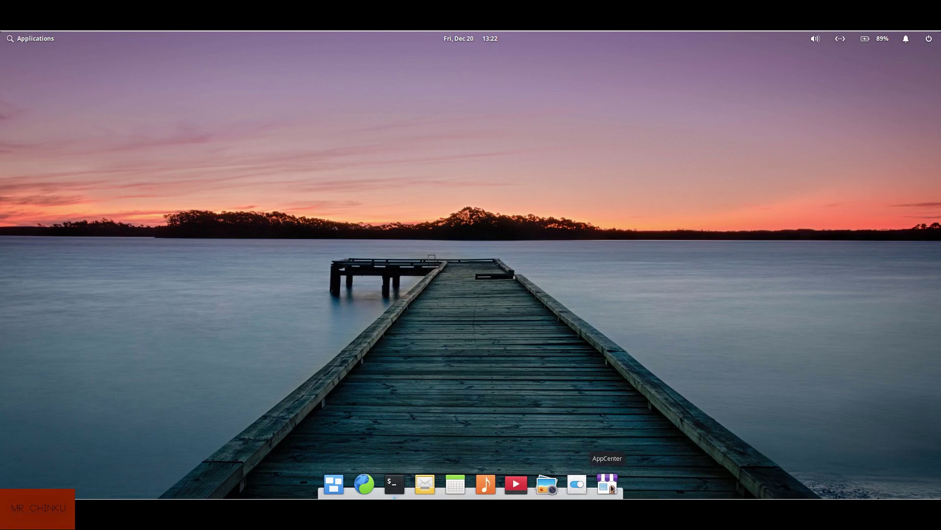
Launch System Monitor to view its CPU, memory and network graphs, then close the Terminal
{"action": "left_click", "coordinate": [27, 44]}
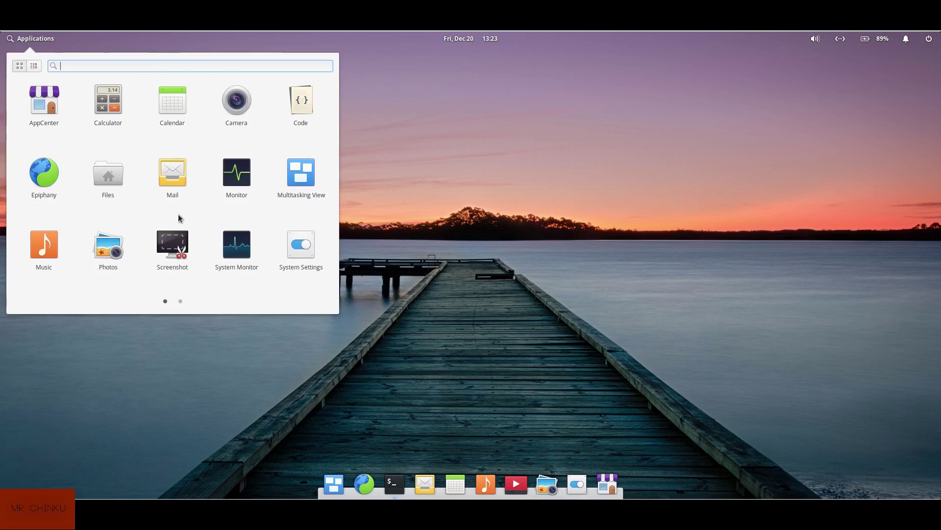
{"action": "left_click", "coordinate": [234, 250]}
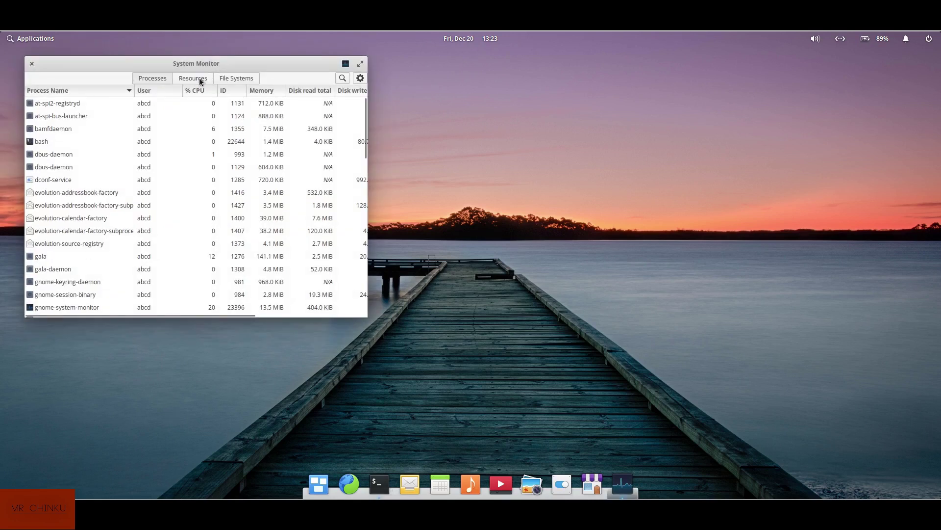
{"action": "left_click", "coordinate": [197, 79]}
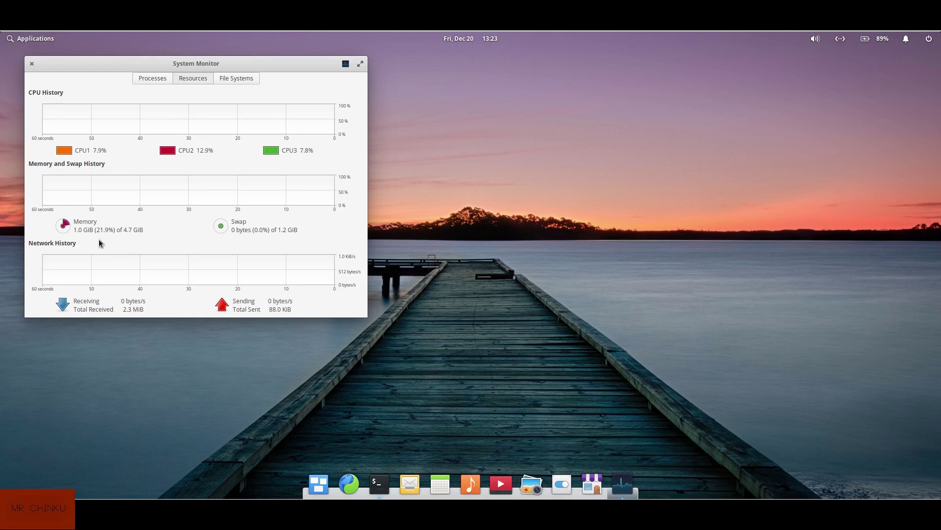
{"action": "left_click", "coordinate": [380, 483]}
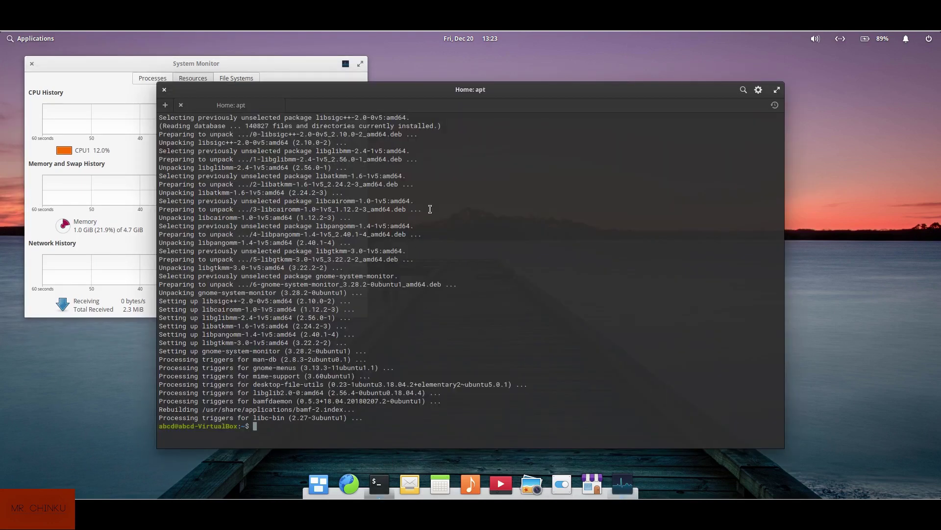
{"action": "left_click", "coordinate": [164, 91]}
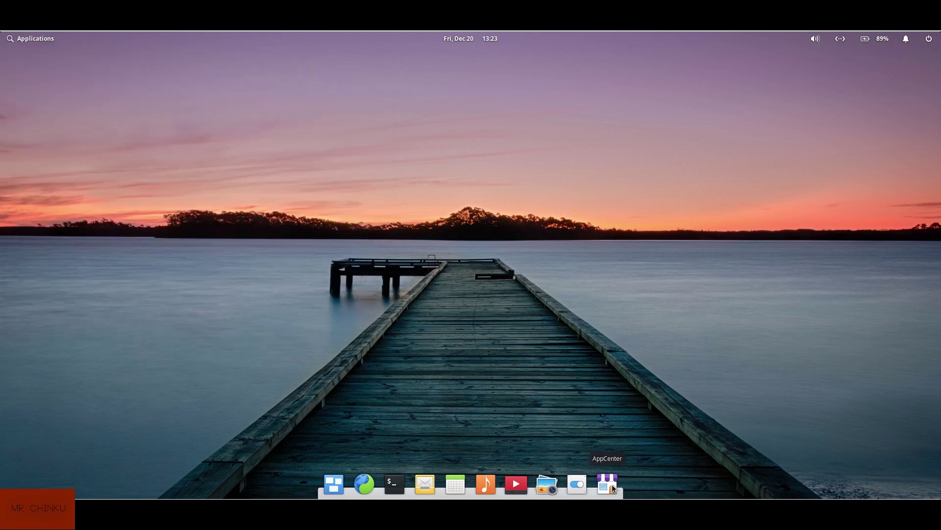
Open the Web browser, load youtube.com and scroll down through the recommended videos
{"action": "left_click", "coordinate": [364, 484]}
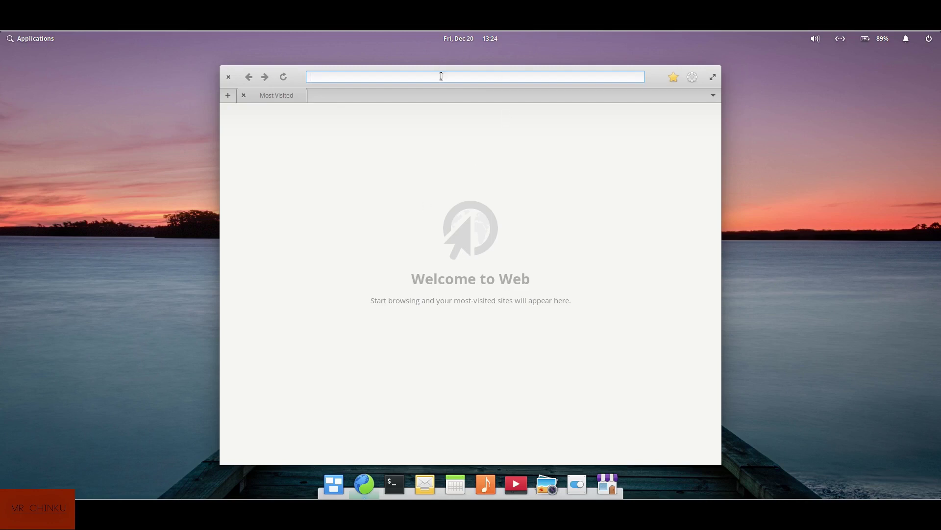
{"action": "type", "text": "youtube"}
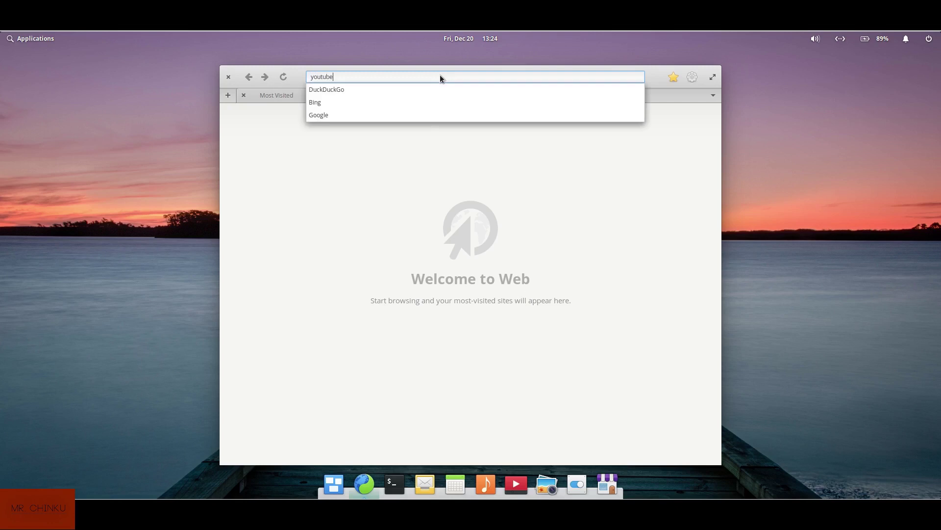
{"action": "type", "text": ".com"}
{"action": "key", "text": "Return"}
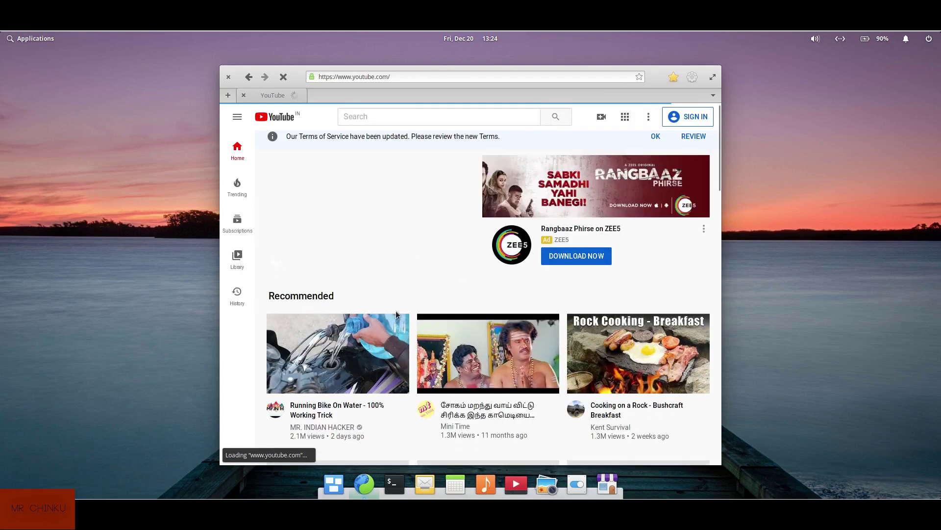
{"action": "scroll", "coordinate": [397, 314], "scroll_direction": "down", "scroll_amount": 1}
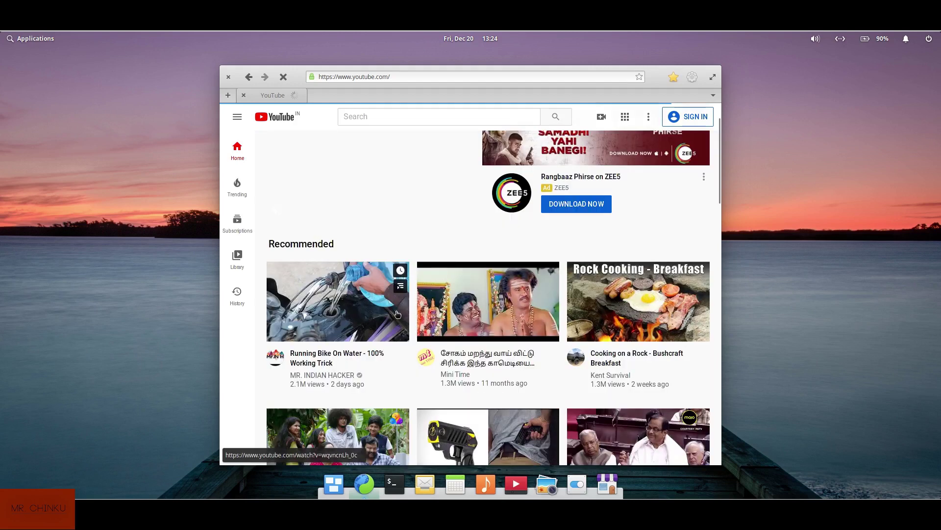
{"action": "scroll", "coordinate": [392, 272], "scroll_direction": "down", "scroll_amount": 2}
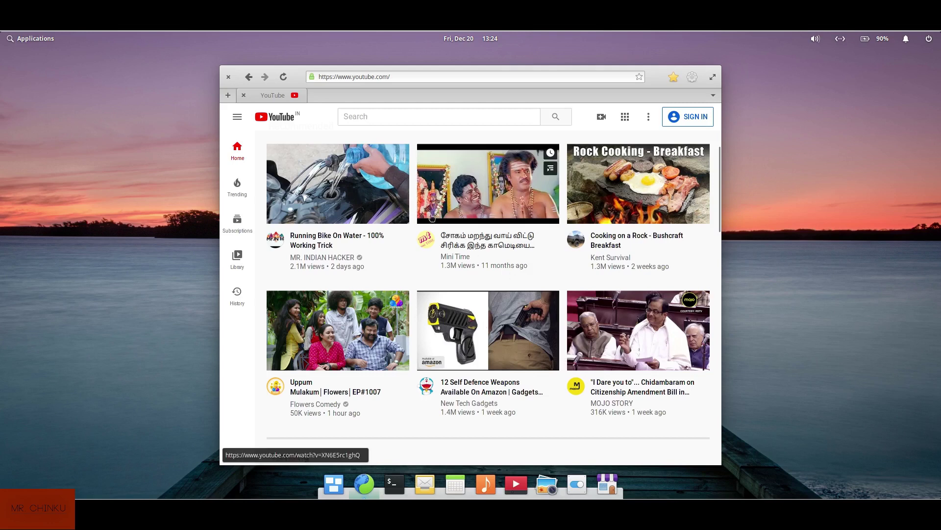
Close the YouTube browser window and peek at the power, notifications and Applications menus
{"action": "left_click", "coordinate": [228, 79]}
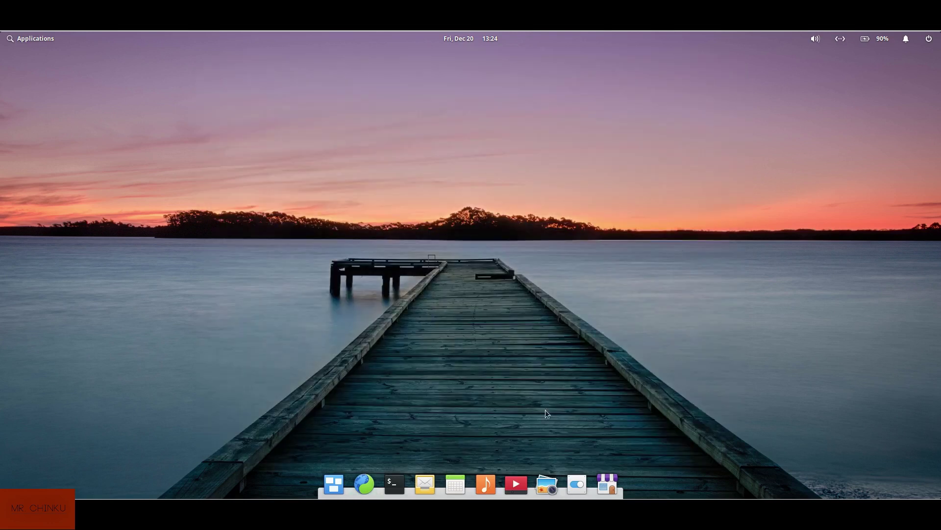
{"action": "left_click", "coordinate": [932, 38]}
{"action": "left_click", "coordinate": [906, 38]}
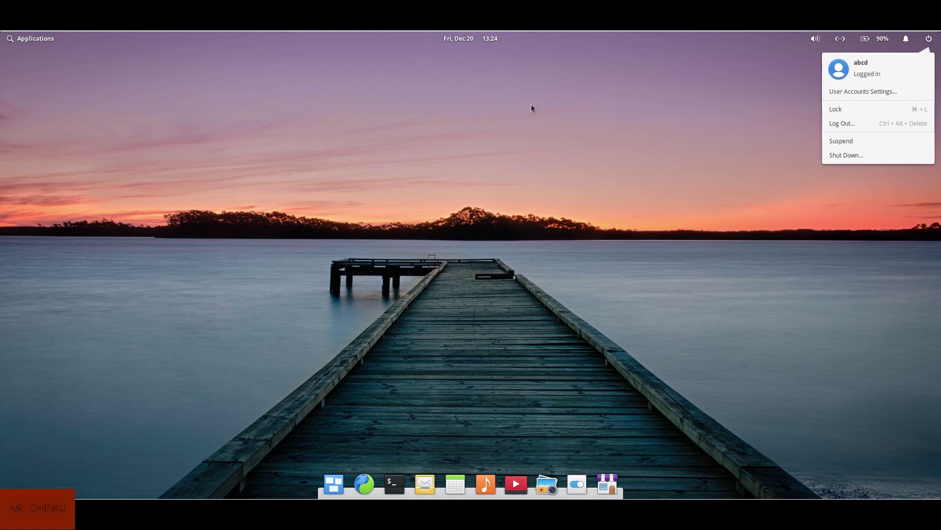
{"action": "left_click", "coordinate": [36, 47]}
{"action": "left_click", "coordinate": [32, 39]}
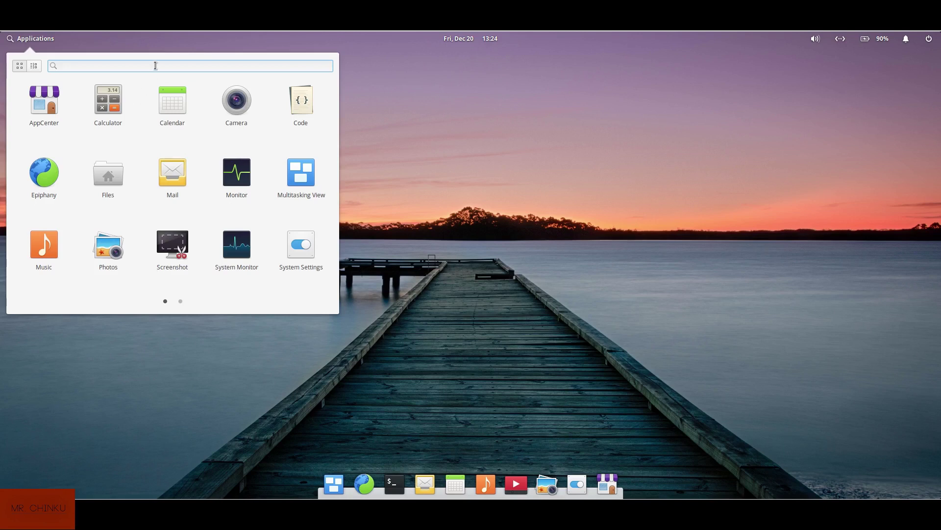
{"action": "left_click", "coordinate": [295, 335]}
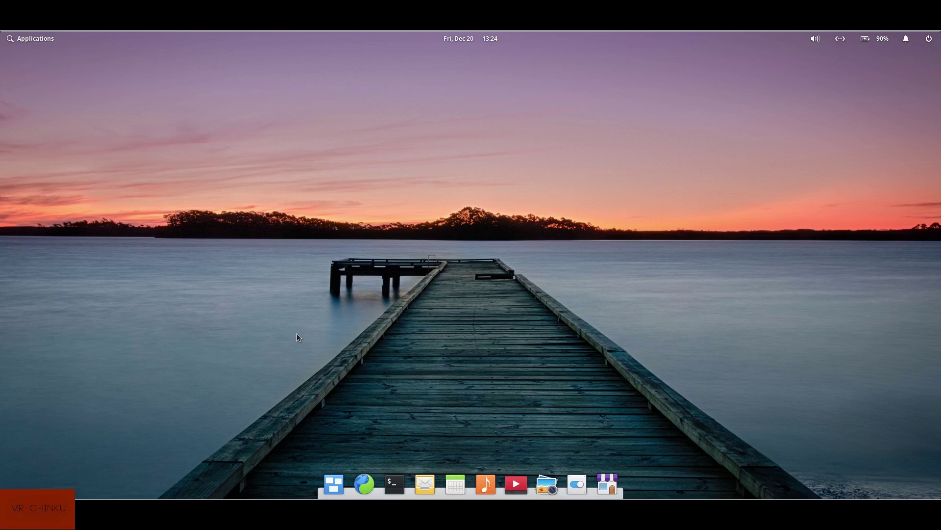
Open the Desktop settings and set the canyon photo as the wallpaper
{"action": "left_click_drag", "start_coordinate": [424, 141], "coordinate": [424, 97]}
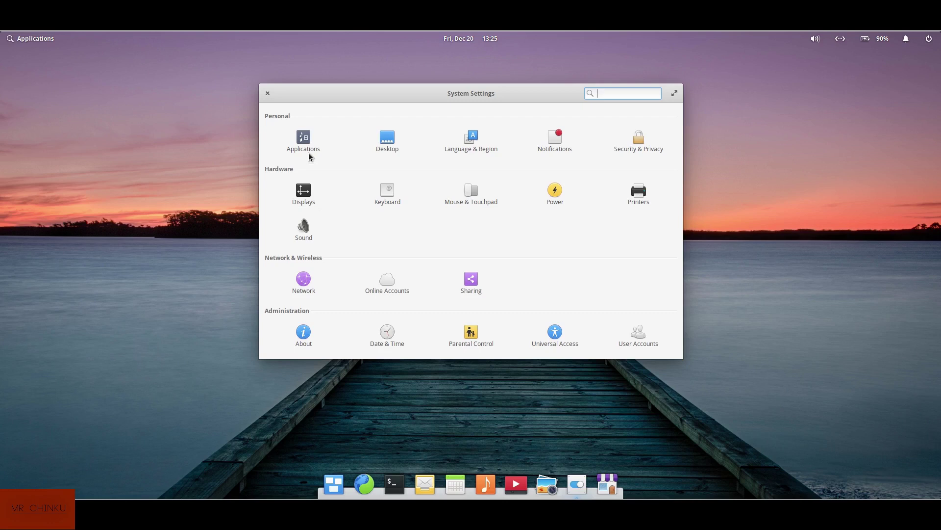
{"action": "left_click", "coordinate": [387, 146]}
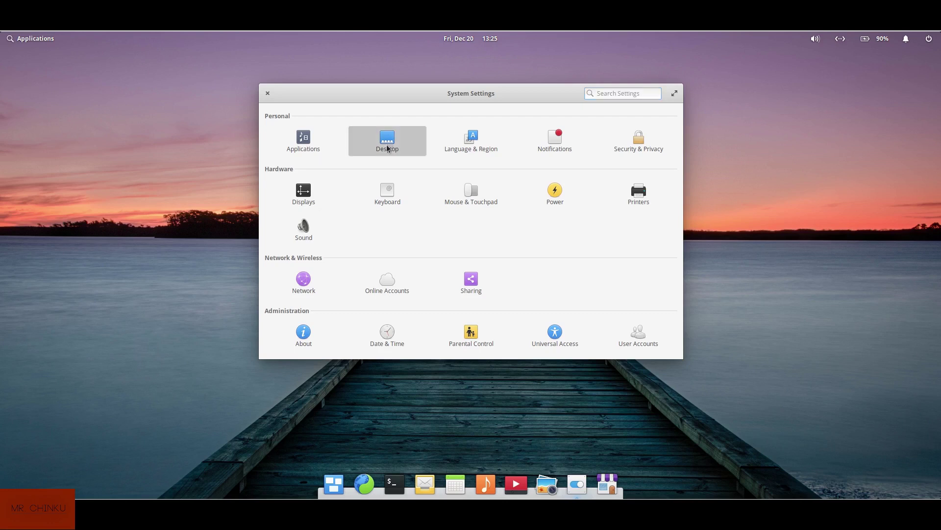
{"action": "left_click", "coordinate": [398, 146]}
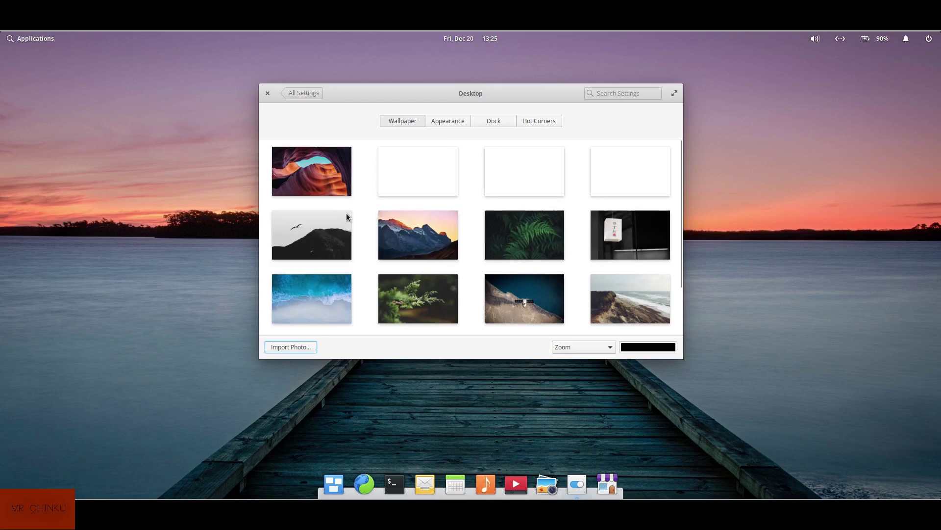
{"action": "left_click", "coordinate": [323, 169]}
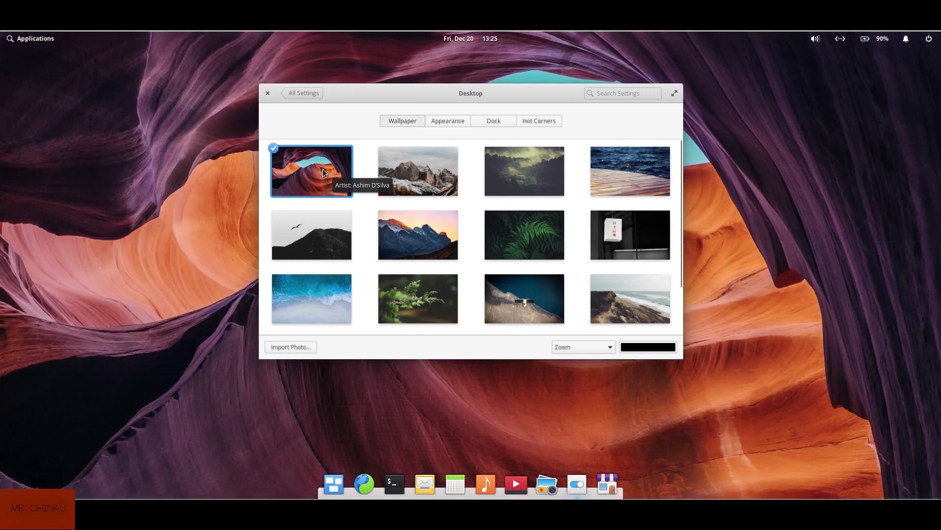
Switch the wallpaper back to the sunset pier photo and return to the settings overview
{"action": "left_click_drag", "start_coordinate": [499, 93], "coordinate": [434, 127]}
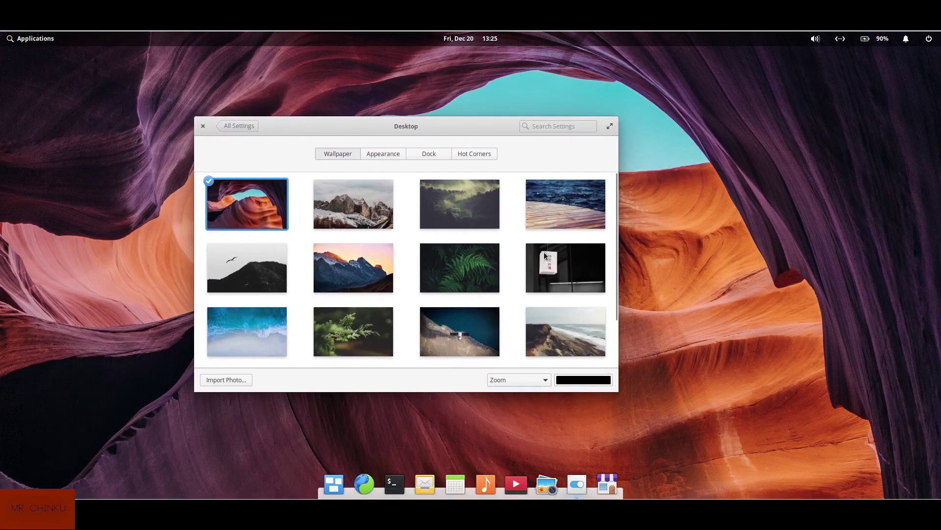
{"action": "scroll", "coordinate": [557, 218], "scroll_direction": "down", "scroll_amount": 3}
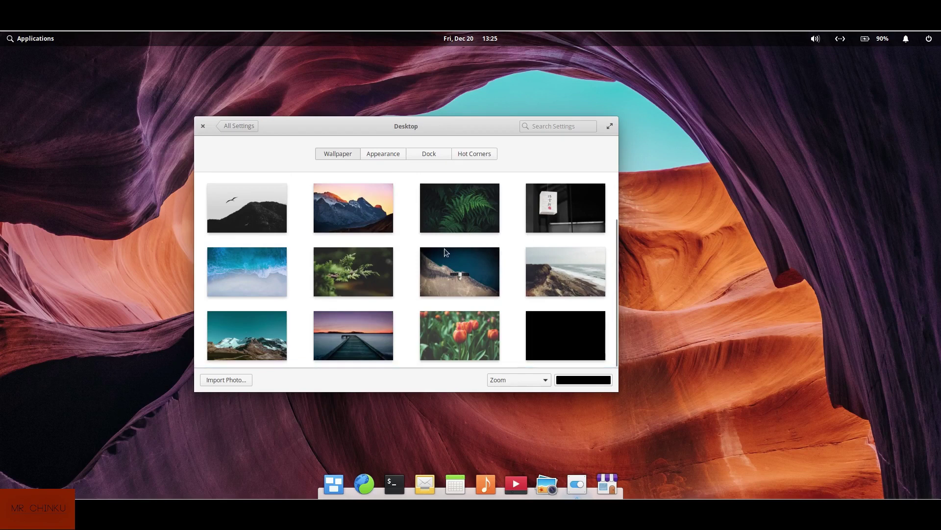
{"action": "left_click", "coordinate": [357, 331]}
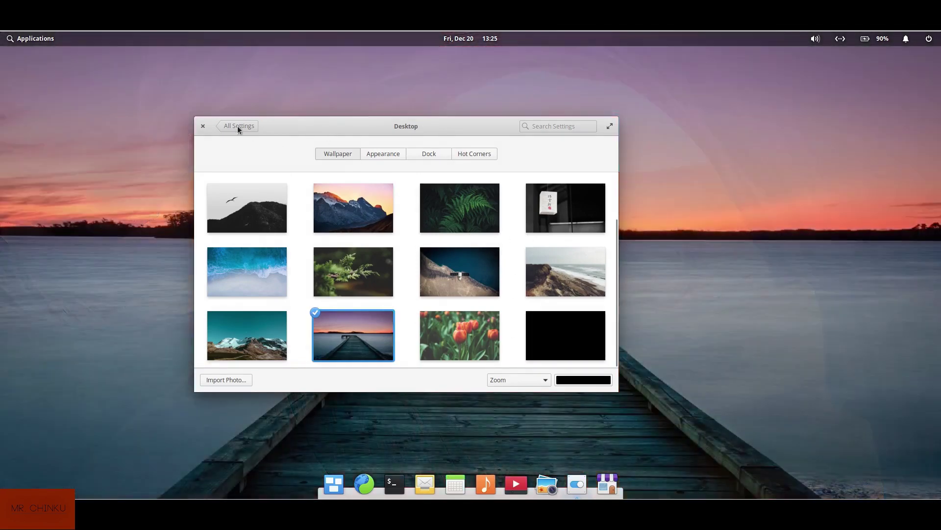
{"action": "left_click", "coordinate": [238, 126]}
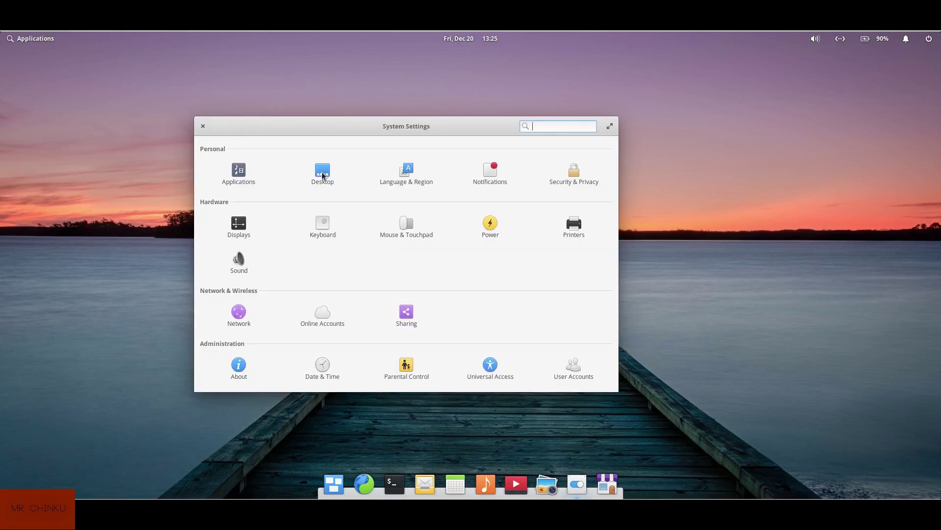
Reopen Desktop settings and look through the Appearance, Dock and Hot Corners pages
{"action": "left_click", "coordinate": [323, 172]}
{"action": "left_click", "coordinate": [387, 155]}
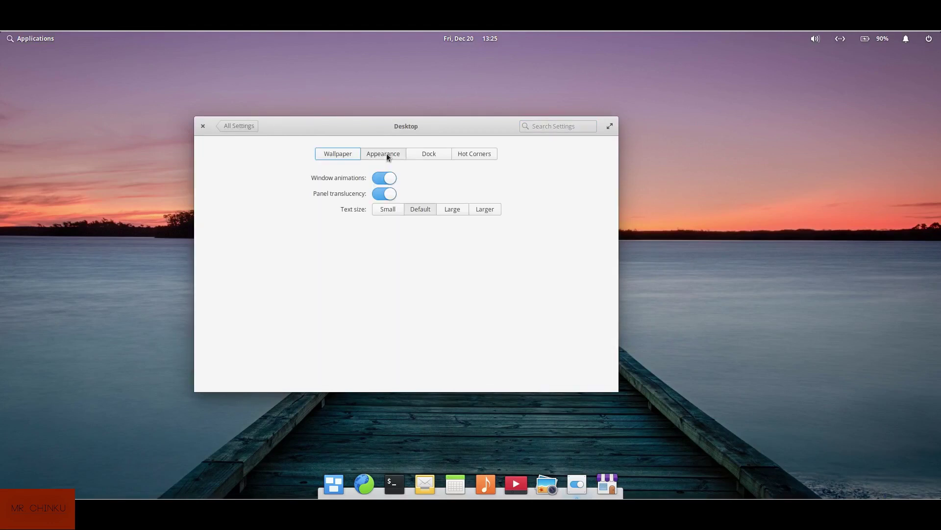
{"action": "left_click", "coordinate": [425, 155]}
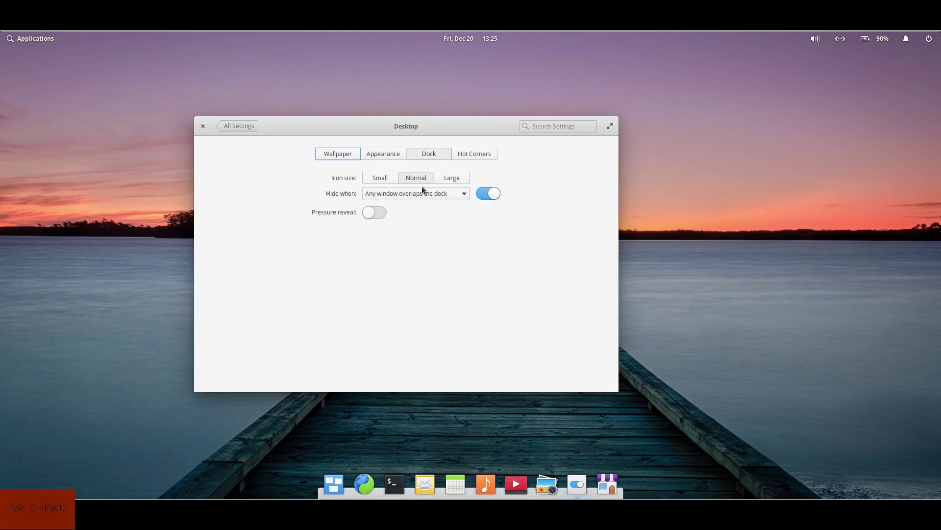
{"action": "left_click", "coordinate": [464, 154]}
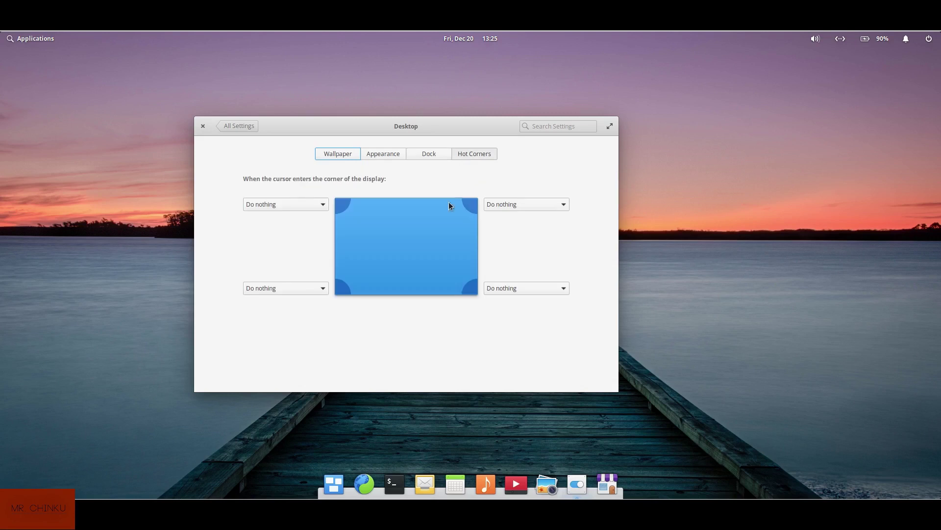
Set the top-left hot corner to Multitasking View and bottom-left to Show Applications Menu
{"action": "left_click", "coordinate": [318, 204]}
{"action": "left_click", "coordinate": [307, 218]}
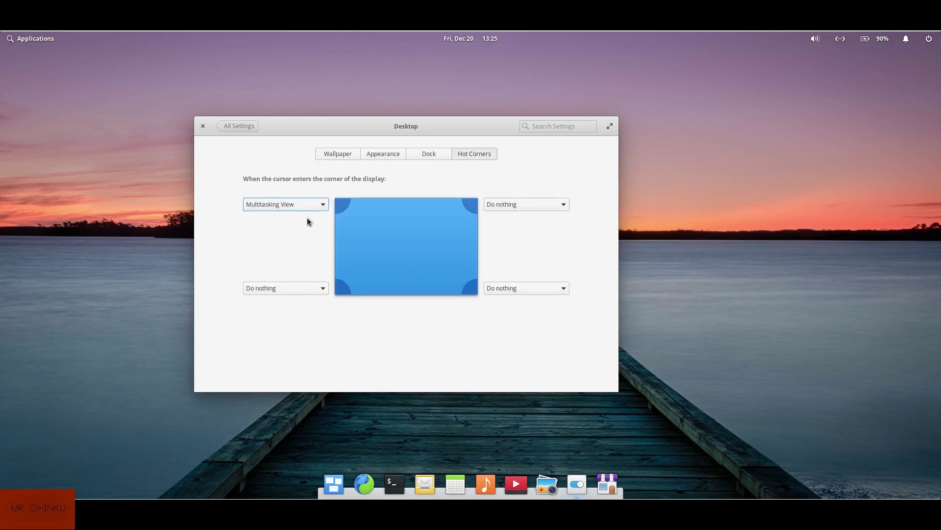
{"action": "mouse_move", "coordinate": [1, 32]}
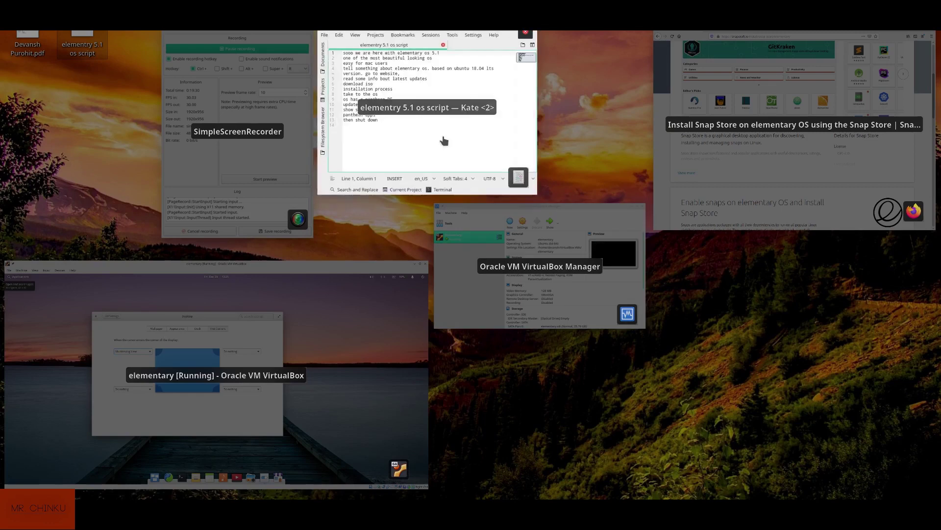
{"action": "left_click", "coordinate": [272, 349]}
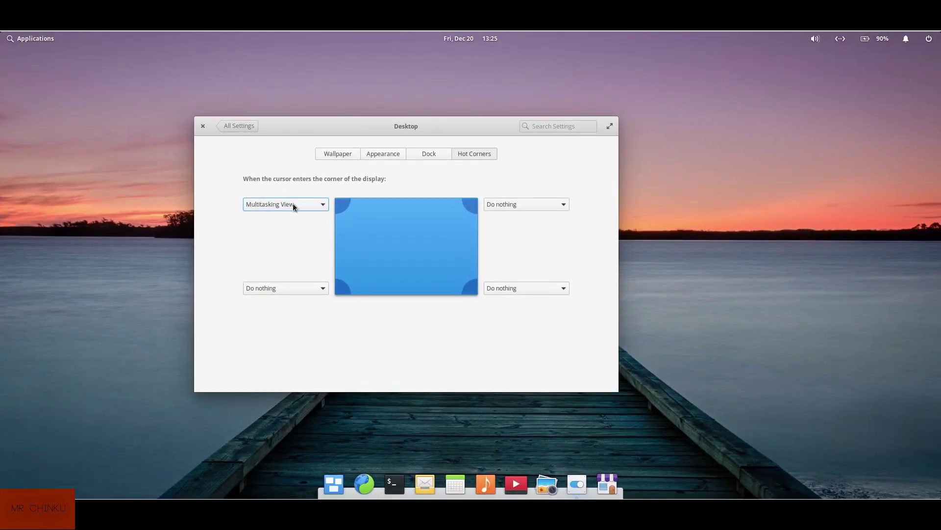
{"action": "left_click", "coordinate": [288, 285]}
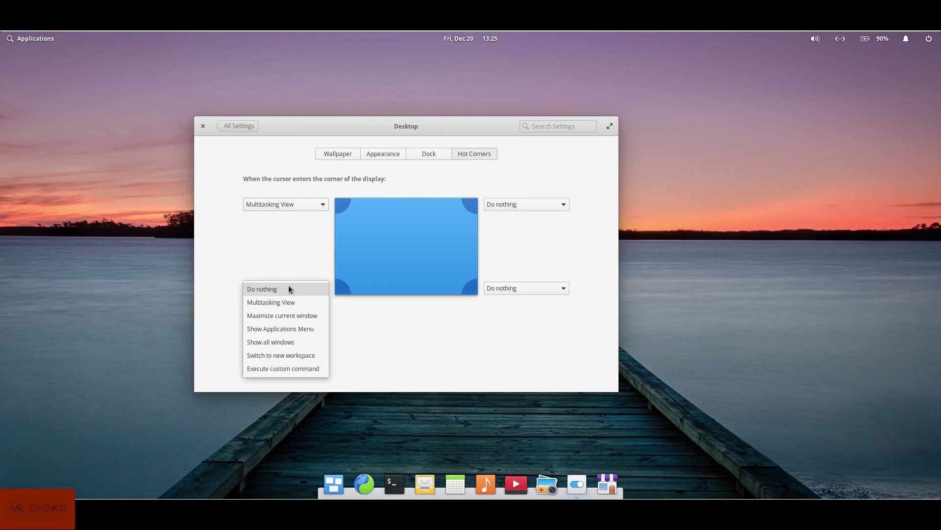
{"action": "left_click", "coordinate": [317, 328]}
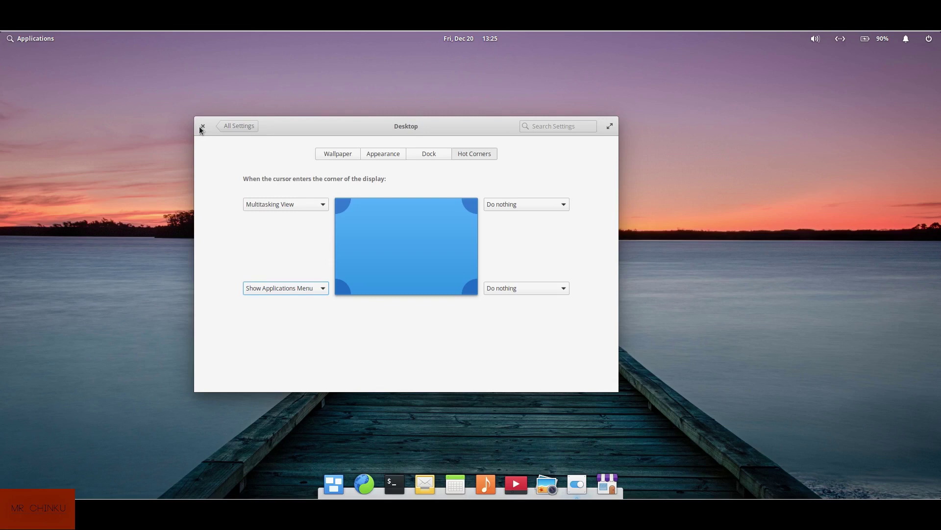
{"action": "left_click", "coordinate": [239, 126]}
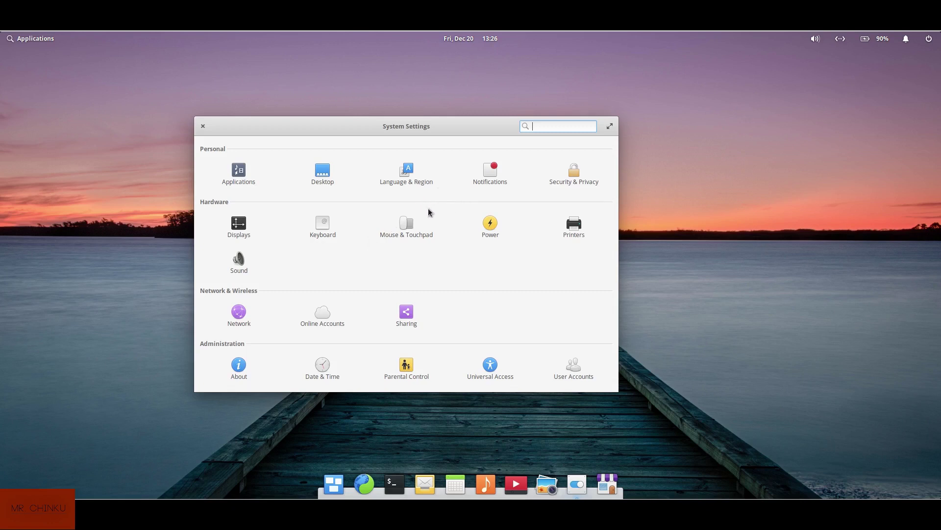
{"action": "left_click", "coordinate": [237, 230]}
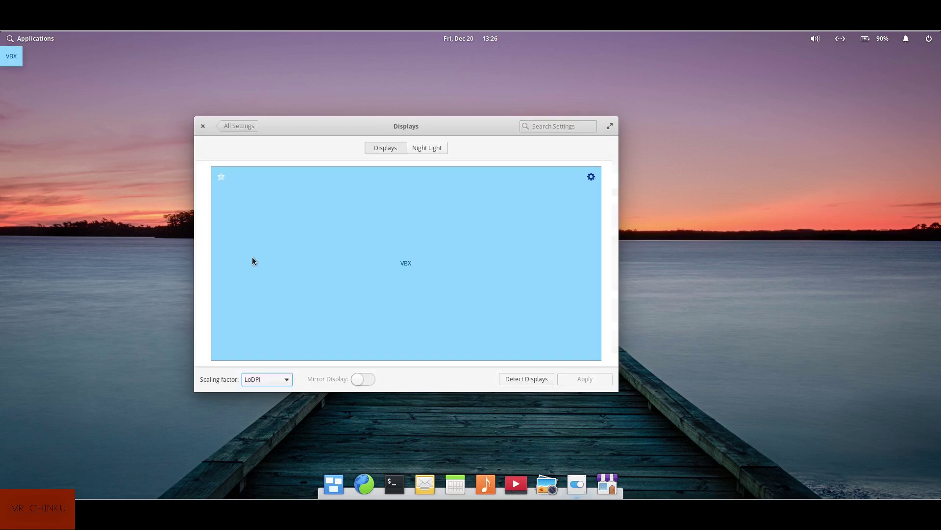
{"action": "left_click", "coordinate": [231, 128]}
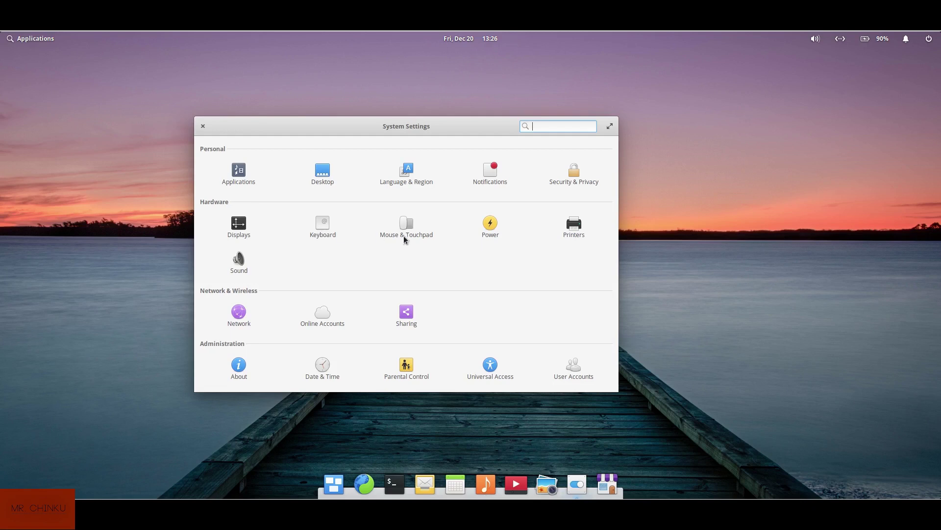
{"action": "left_click", "coordinate": [413, 226]}
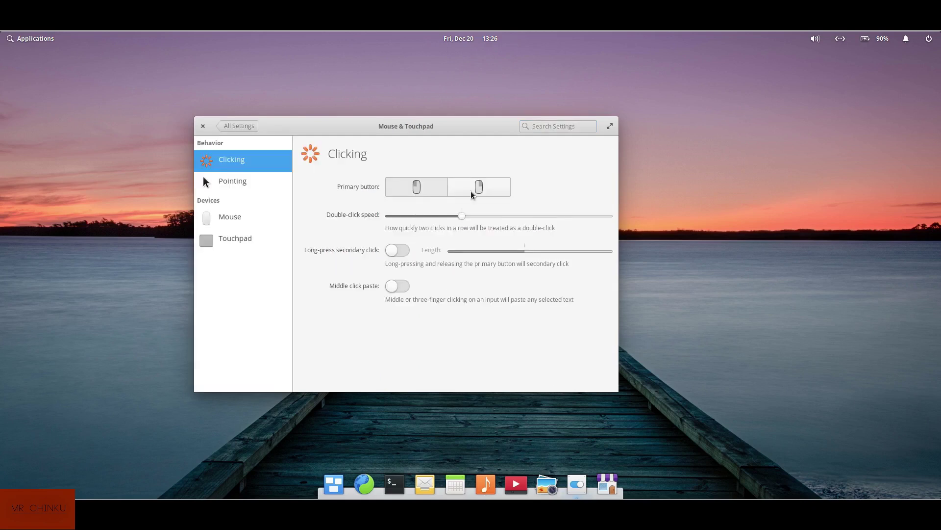
{"action": "left_click", "coordinate": [462, 218]}
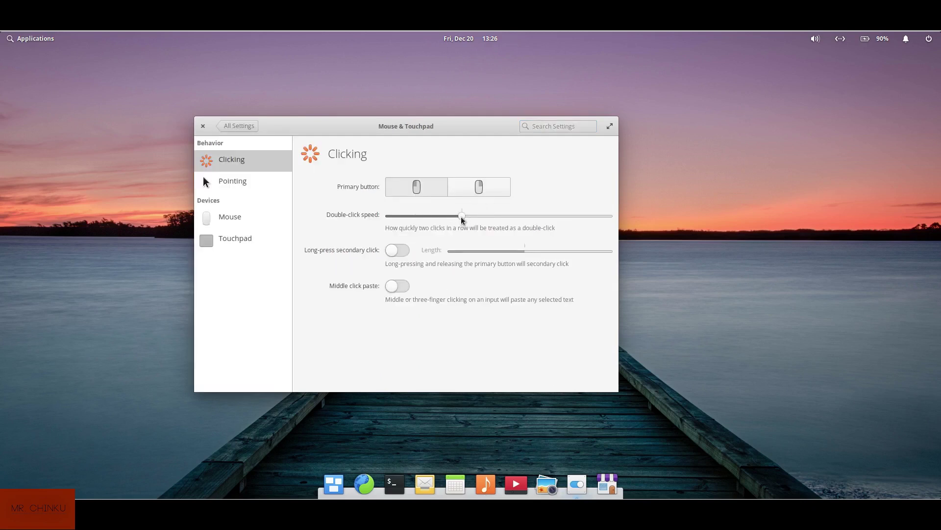
{"action": "left_click", "coordinate": [243, 183]}
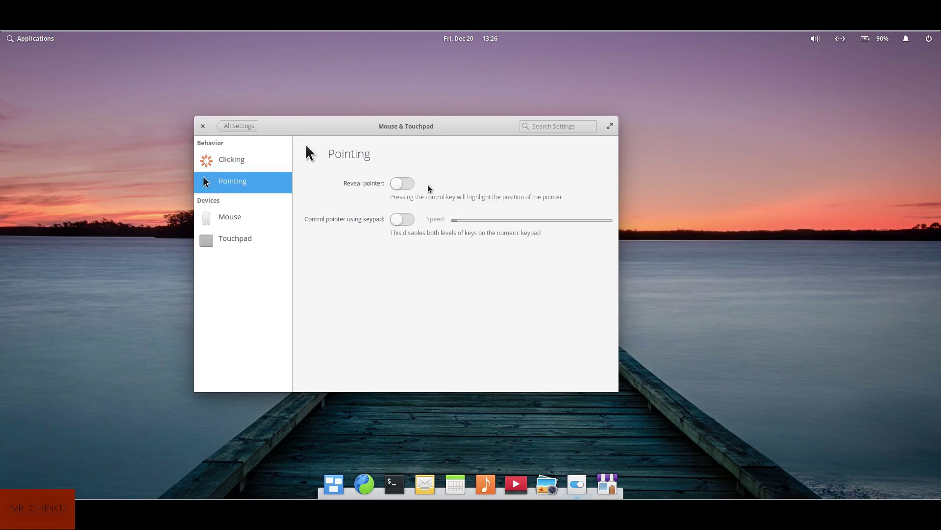
{"action": "left_click", "coordinate": [246, 223]}
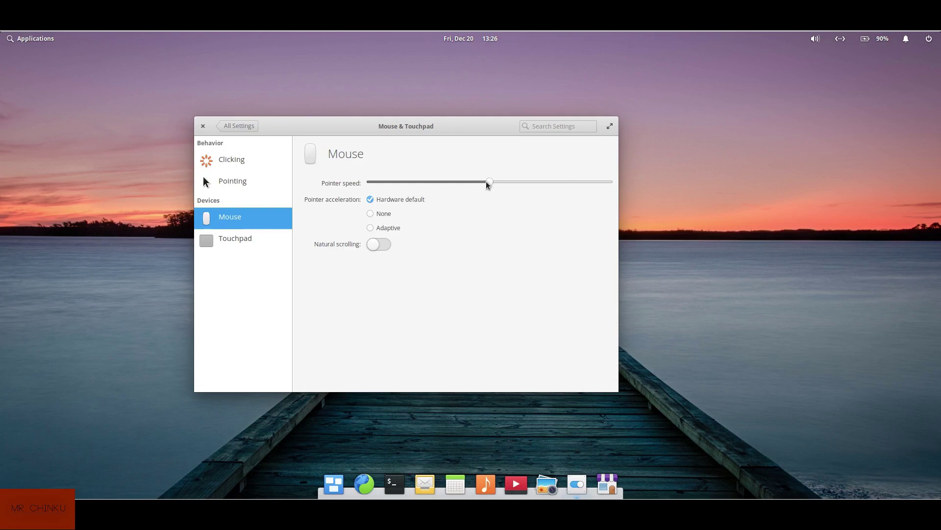
{"action": "left_click", "coordinate": [247, 243]}
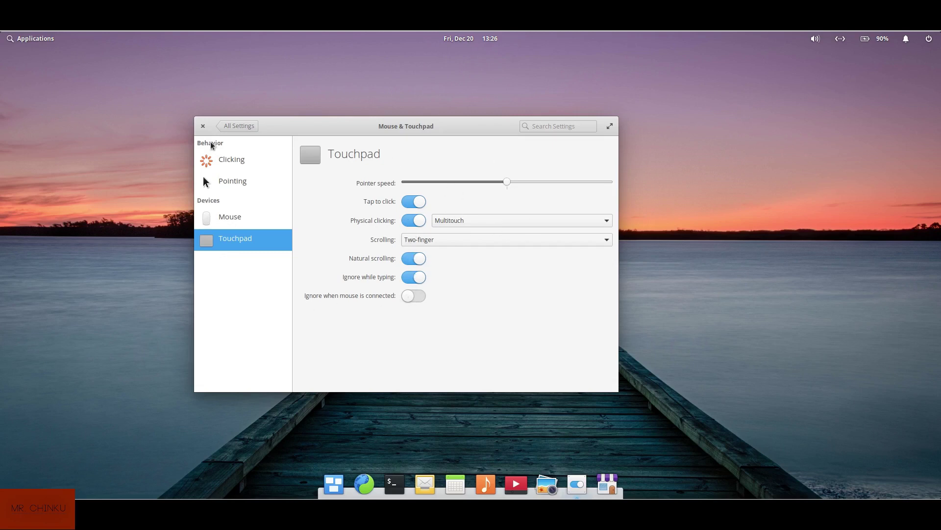
{"action": "left_click", "coordinate": [247, 125]}
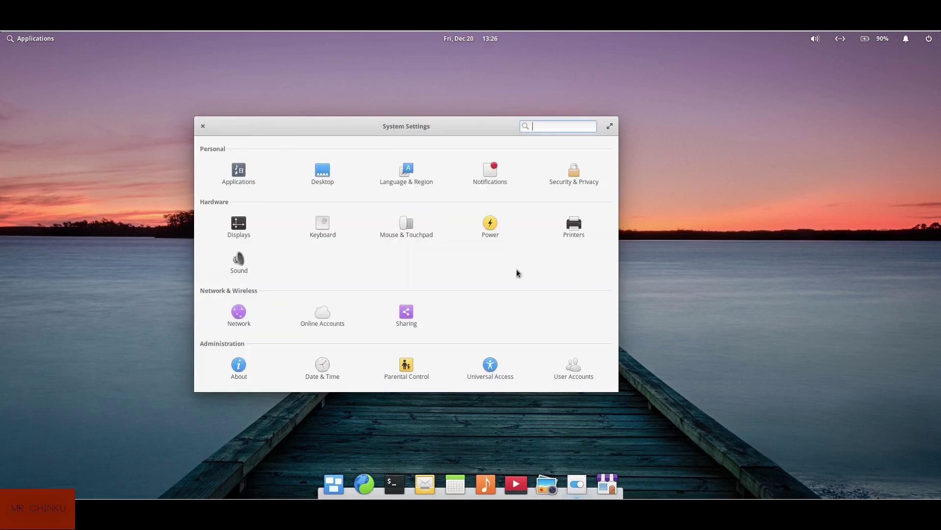
Read the elementary OS 5.1 Hera info on the About page, then return to All Settings
{"action": "left_click", "coordinate": [240, 372]}
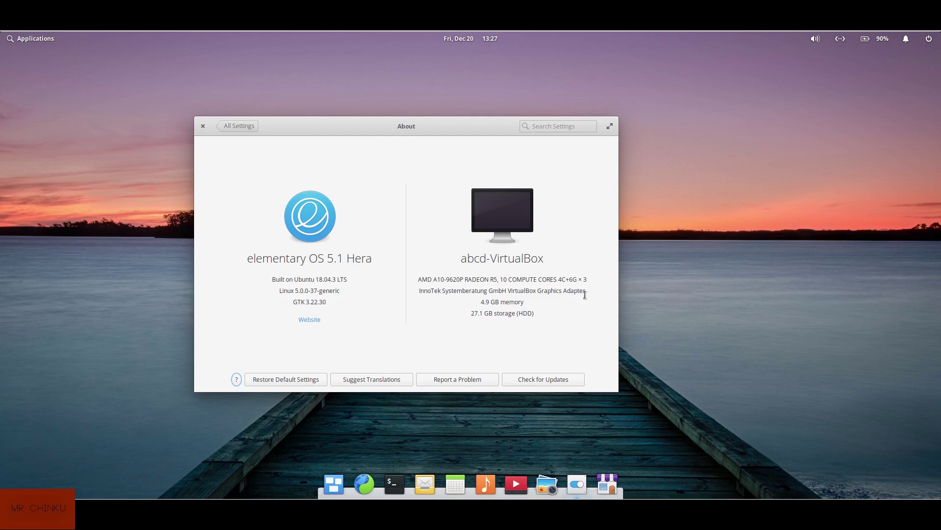
{"action": "left_click", "coordinate": [240, 128]}
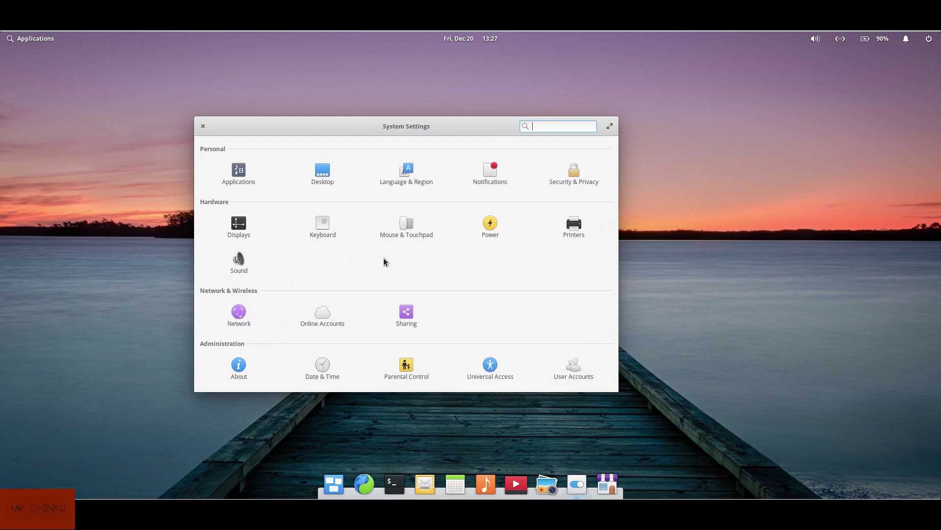
{"action": "left_click", "coordinate": [203, 126]}
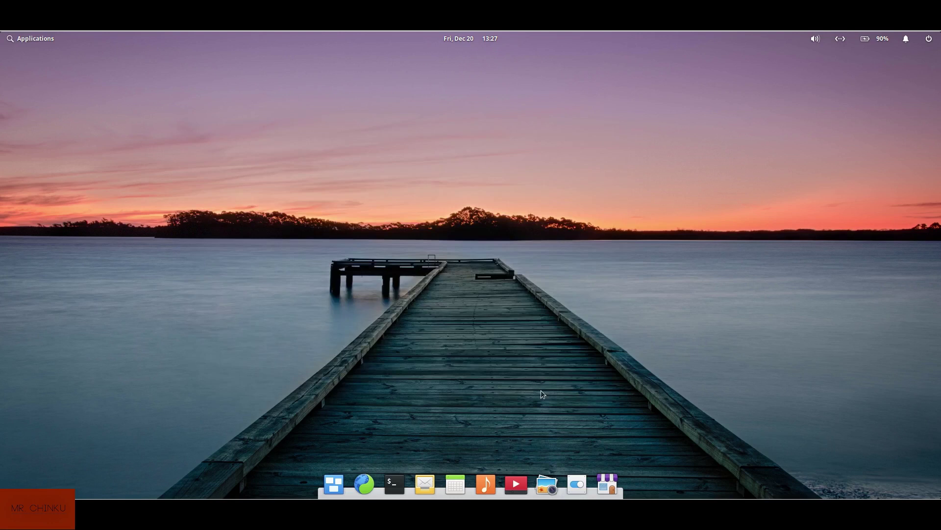
{"action": "left_click", "coordinate": [606, 478]}
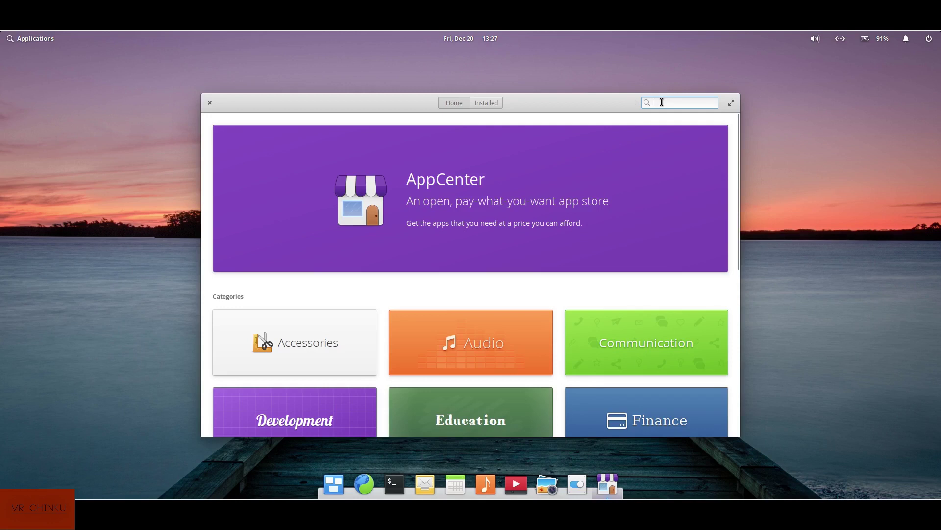
{"action": "type", "text": "twea"}
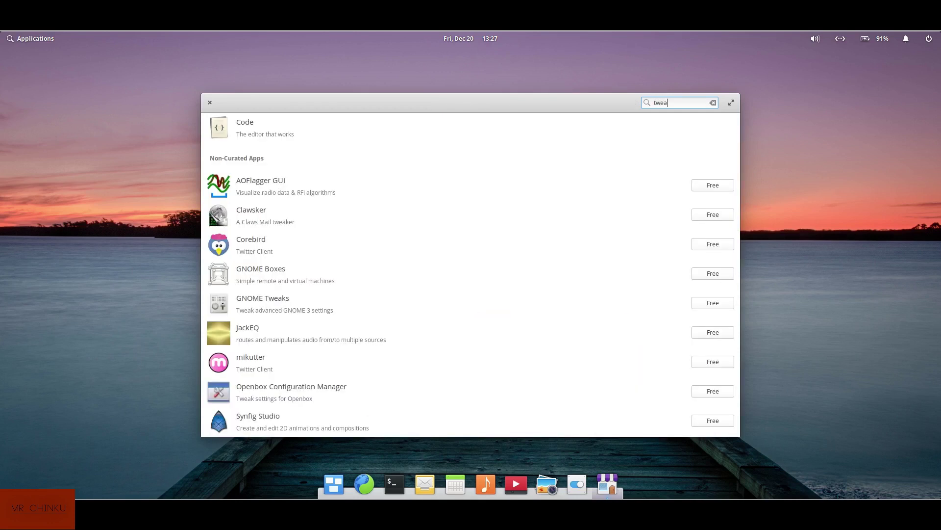
{"action": "type", "text": "k"}
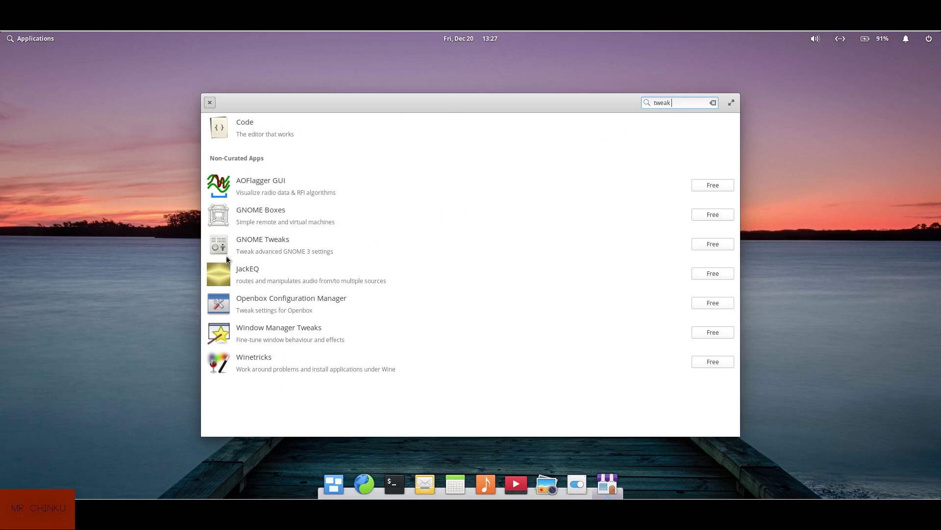
{"action": "left_click", "coordinate": [209, 103]}
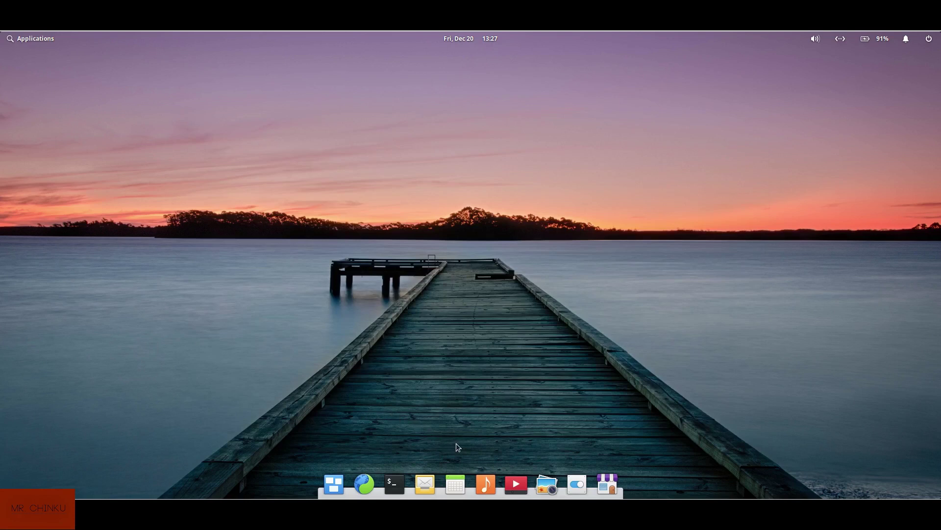
Launch the Music app from the dock and close its empty library window
{"action": "left_click", "coordinate": [480, 483]}
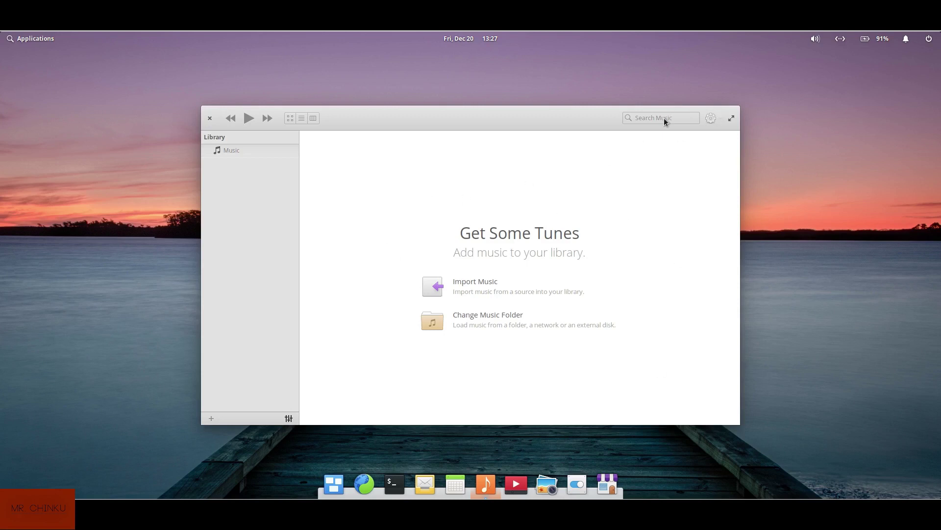
{"action": "left_click", "coordinate": [210, 118]}
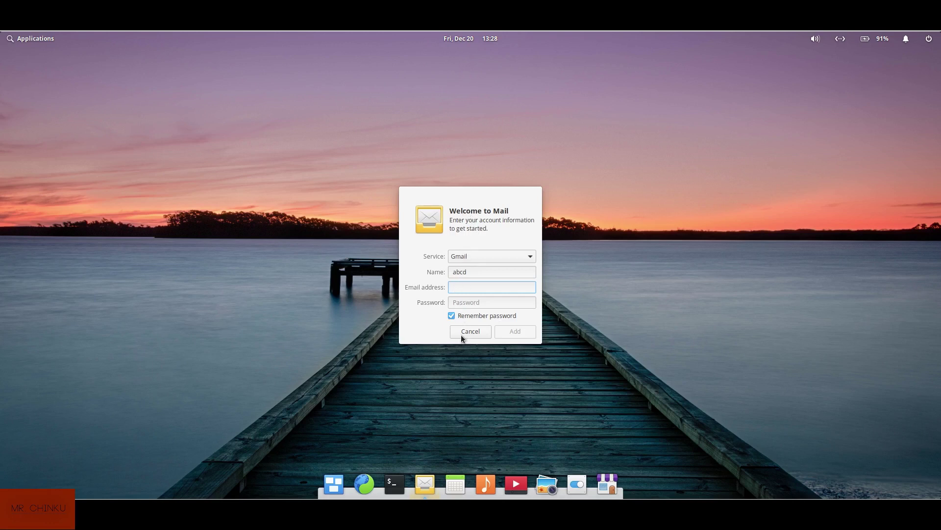
Cancel the Mail account setup, switch to the second workspace in Multitasking View, then exit to the desktop
{"action": "left_click", "coordinate": [461, 331]}
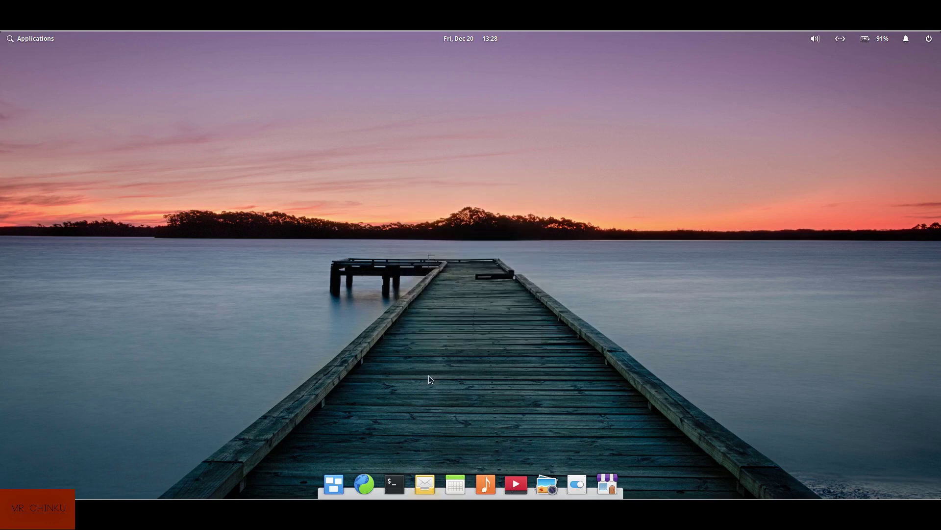
{"action": "left_click", "coordinate": [332, 485]}
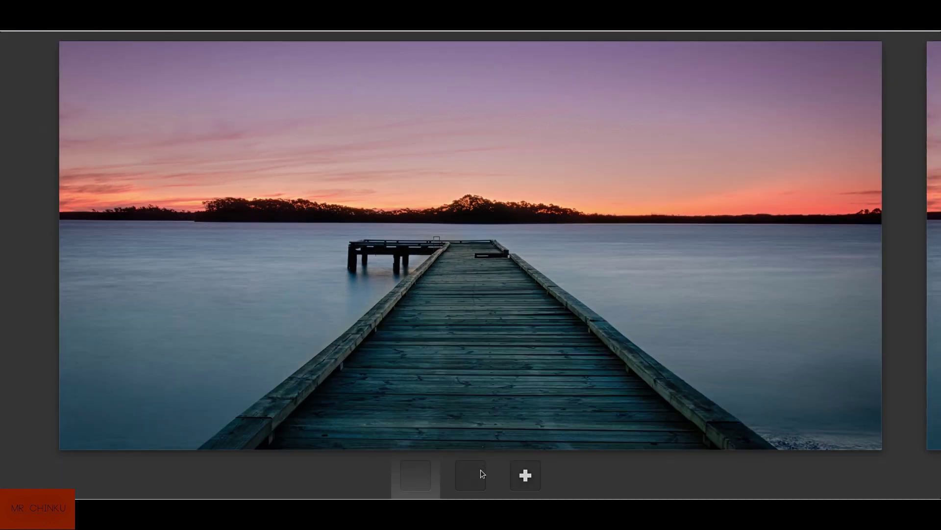
{"action": "left_click", "coordinate": [481, 470]}
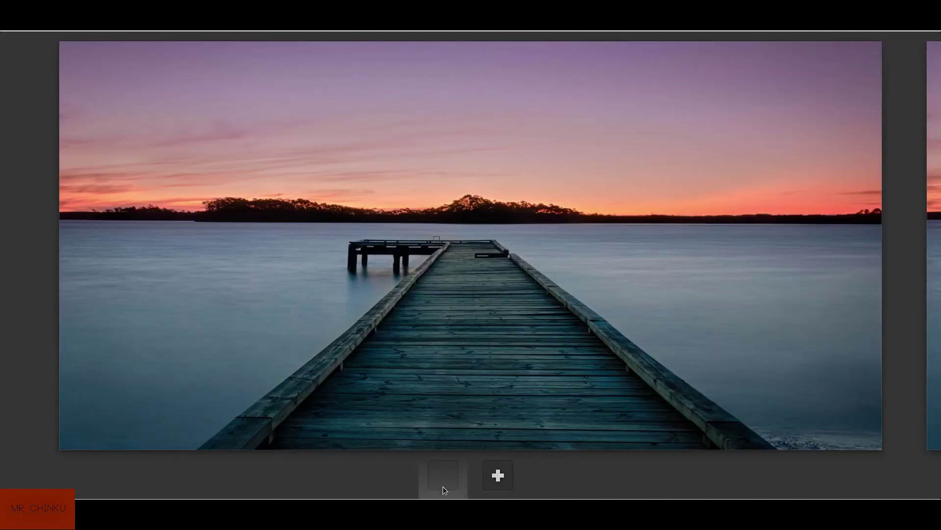
{"action": "left_click", "coordinate": [540, 359]}
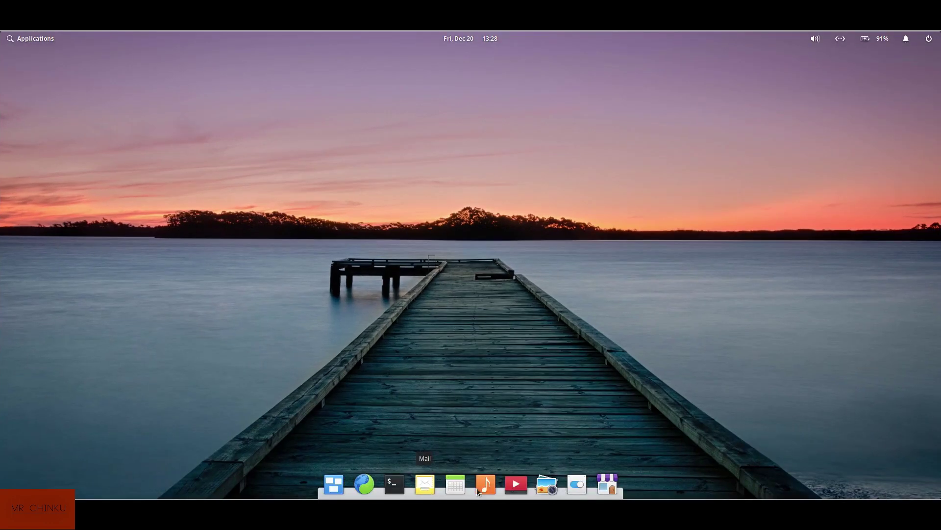
{"action": "left_click", "coordinate": [549, 488]}
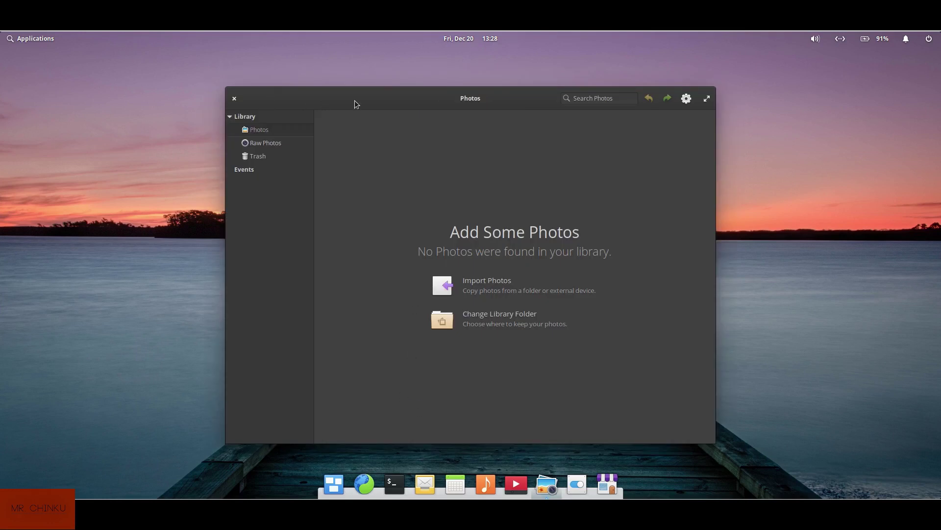
{"action": "left_click_drag", "start_coordinate": [355, 101], "coordinate": [341, 90]}
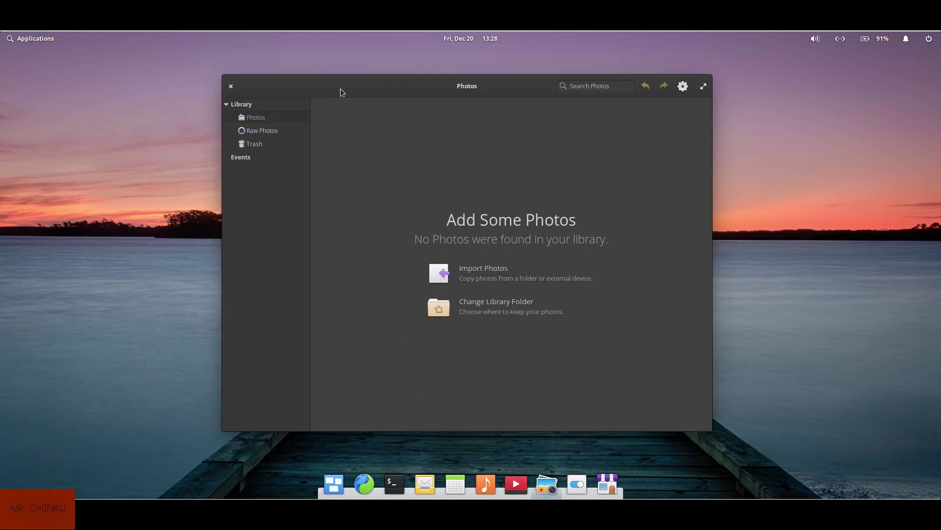
{"action": "left_click", "coordinate": [231, 87]}
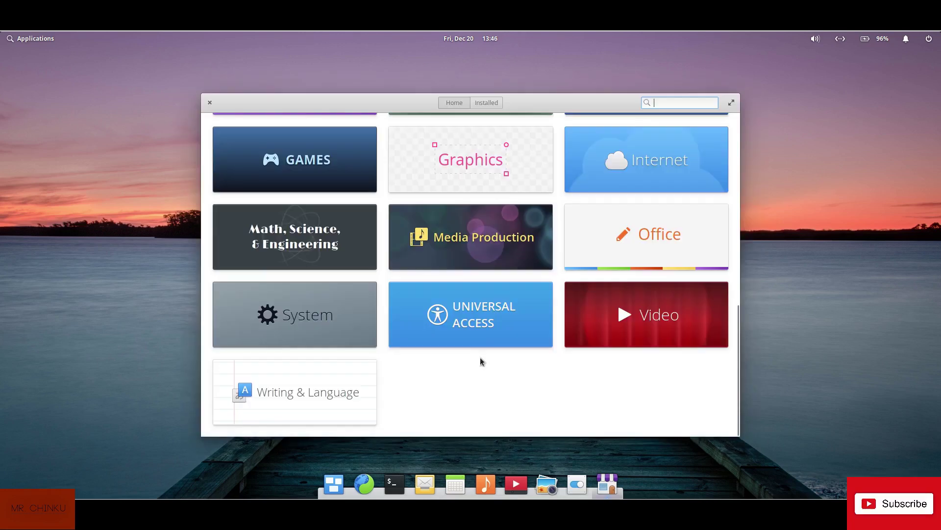
Scroll AppCenter back up to the Gnonograms banner and launch a Terminal window from the dock
{"action": "scroll", "coordinate": [480, 357], "scroll_direction": "up", "scroll_amount": 6}
{"action": "scroll", "coordinate": [480, 343], "scroll_direction": "up", "scroll_amount": 3}
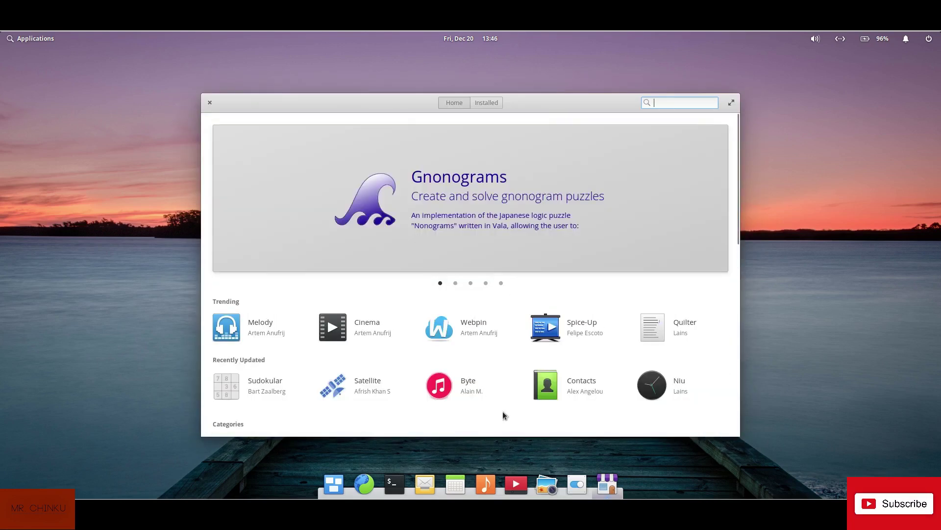
{"action": "left_click", "coordinate": [395, 484]}
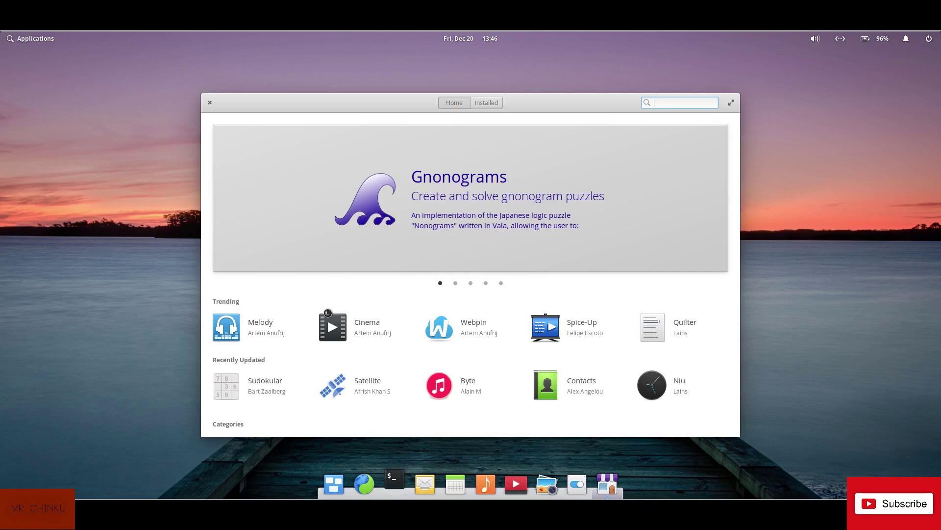